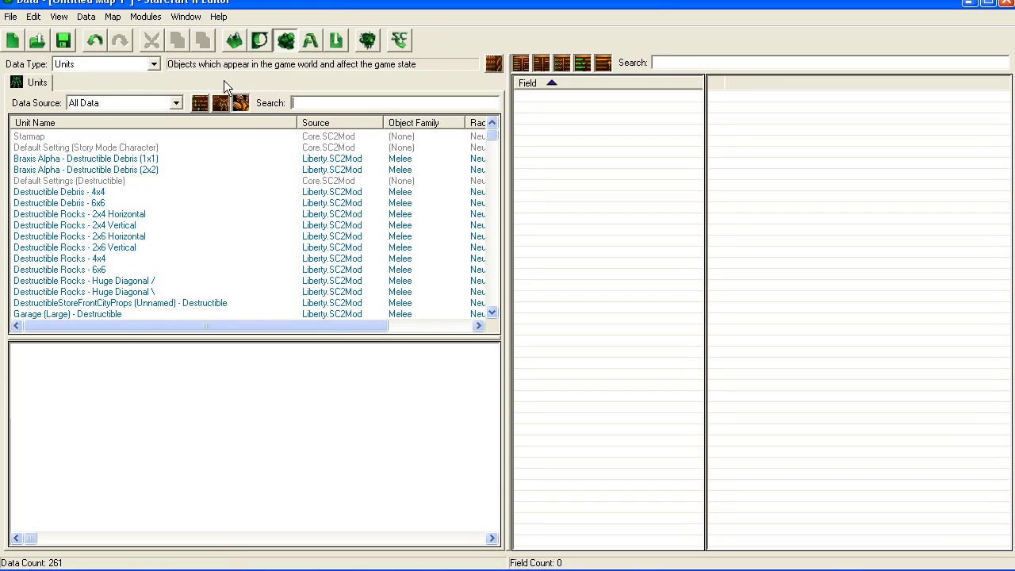
# Step: Search the unit data for "high" and select the High Templar to show its fields
pyautogui.click(129, 66)
pyautogui.click(129, 66)
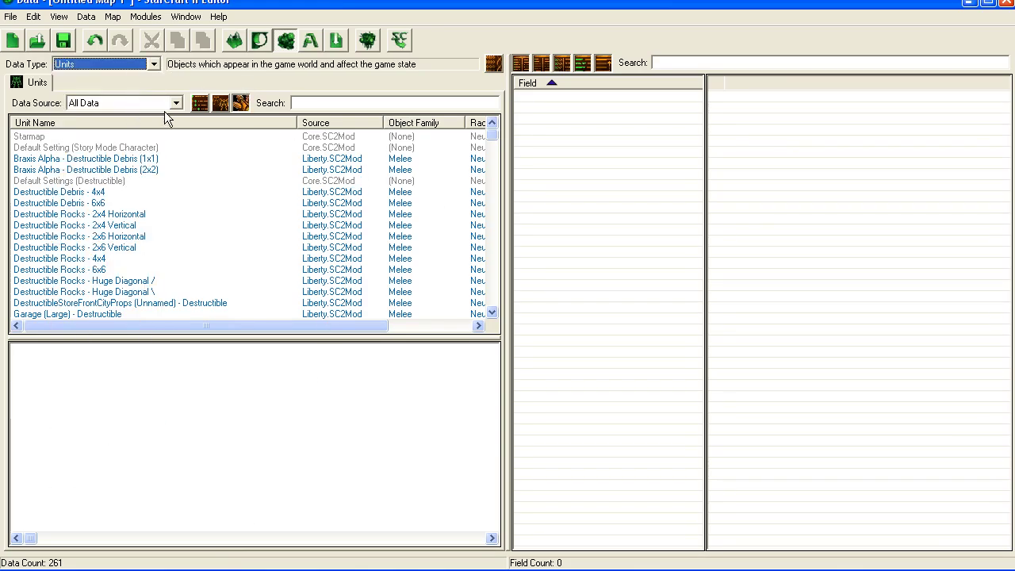
pyautogui.click(329, 102)
pyautogui.write('high')
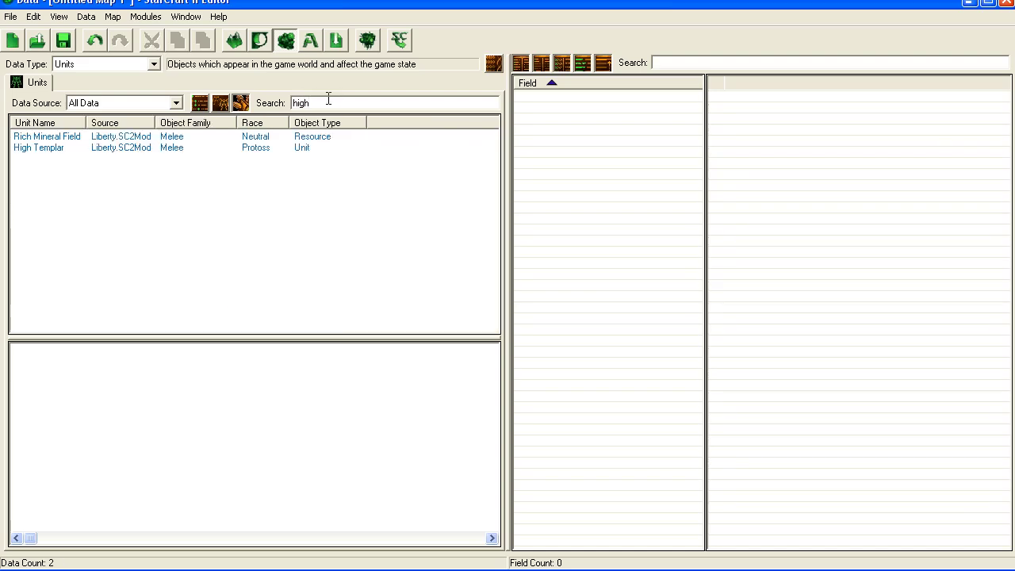
pyautogui.click(47, 149)
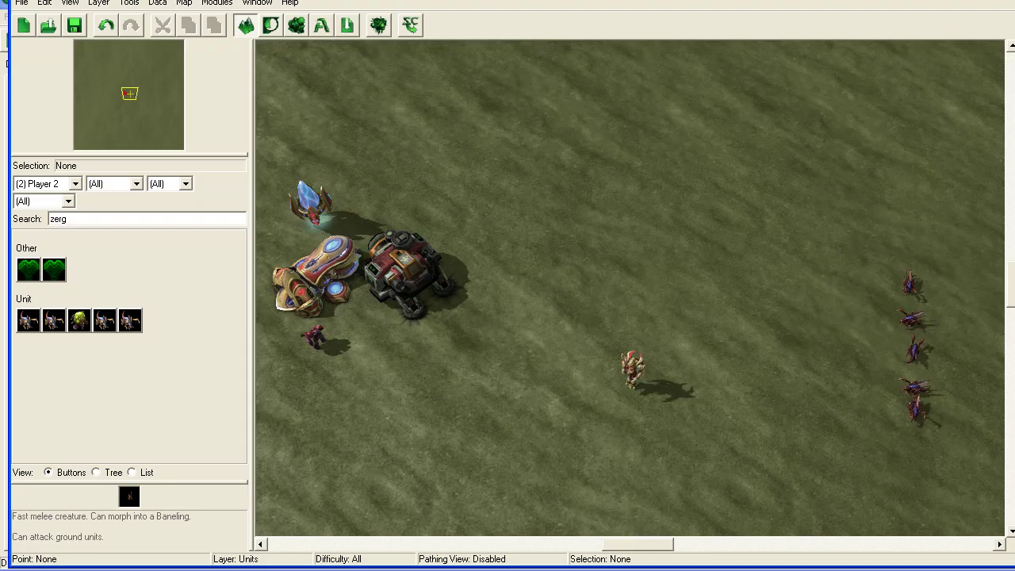
pyautogui.press('F7')
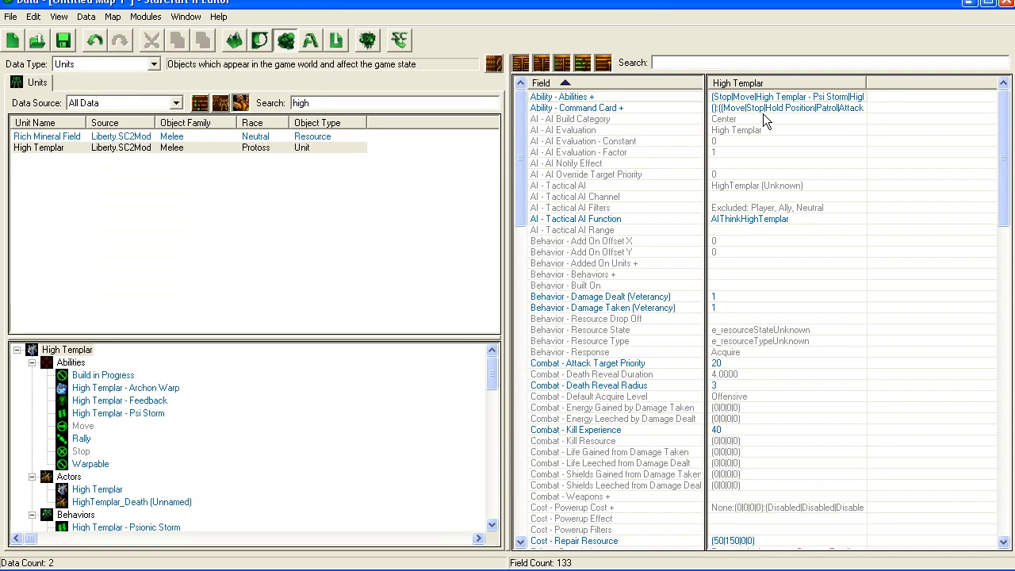
pyautogui.click(750, 174)
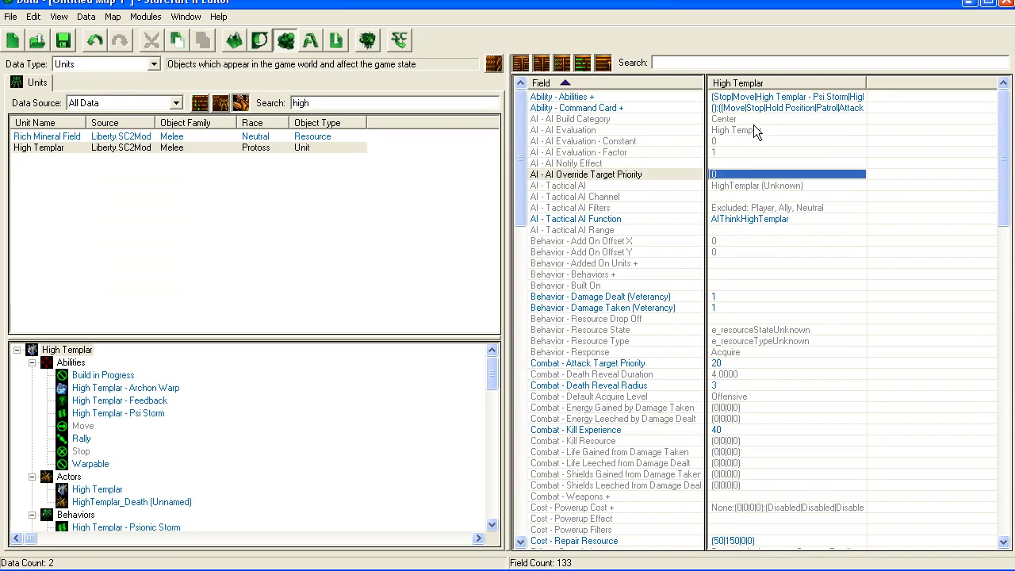
# Step: Add the Attack ability as a new entry in the High Templar's abilities list
pyautogui.doubleClick(750, 97)
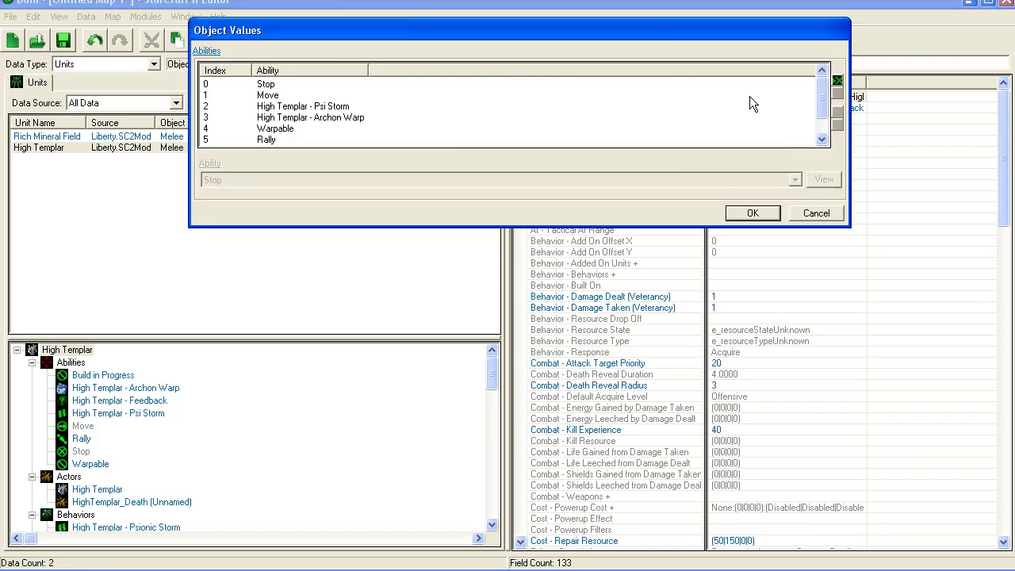
pyautogui.click(838, 80)
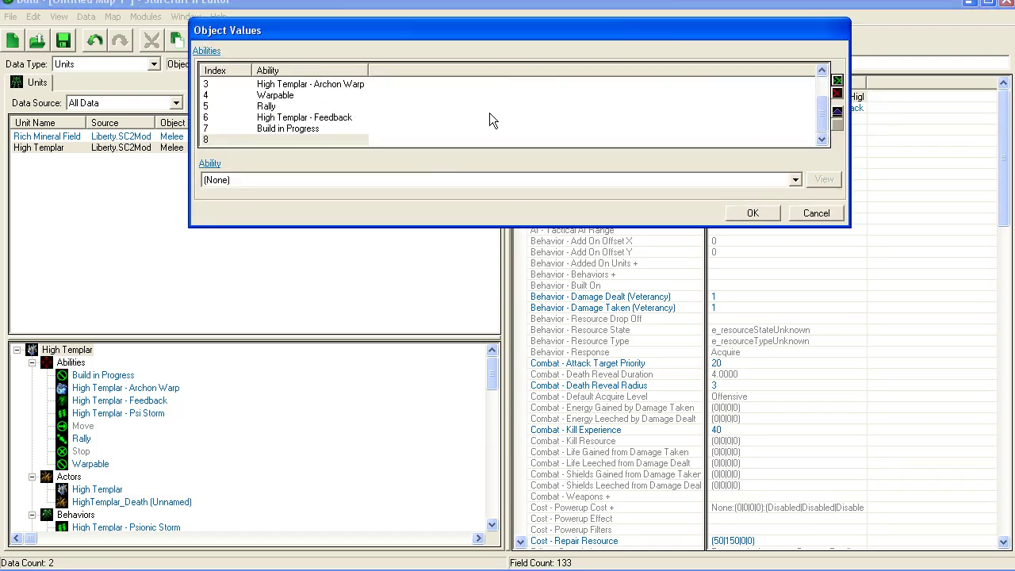
pyautogui.click(304, 139)
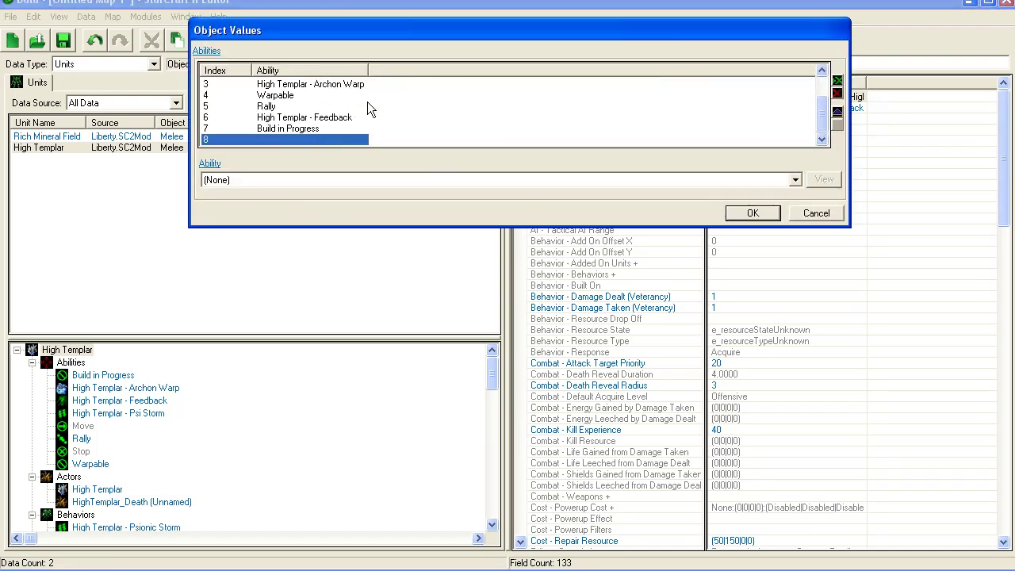
pyautogui.click(266, 180)
pyautogui.click(264, 181)
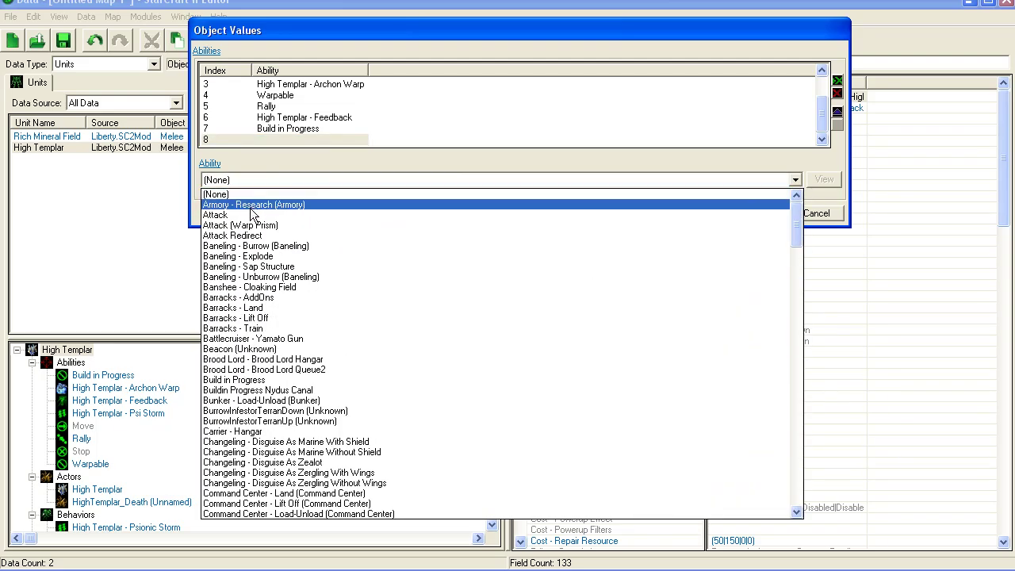
pyautogui.click(238, 215)
pyautogui.click(744, 208)
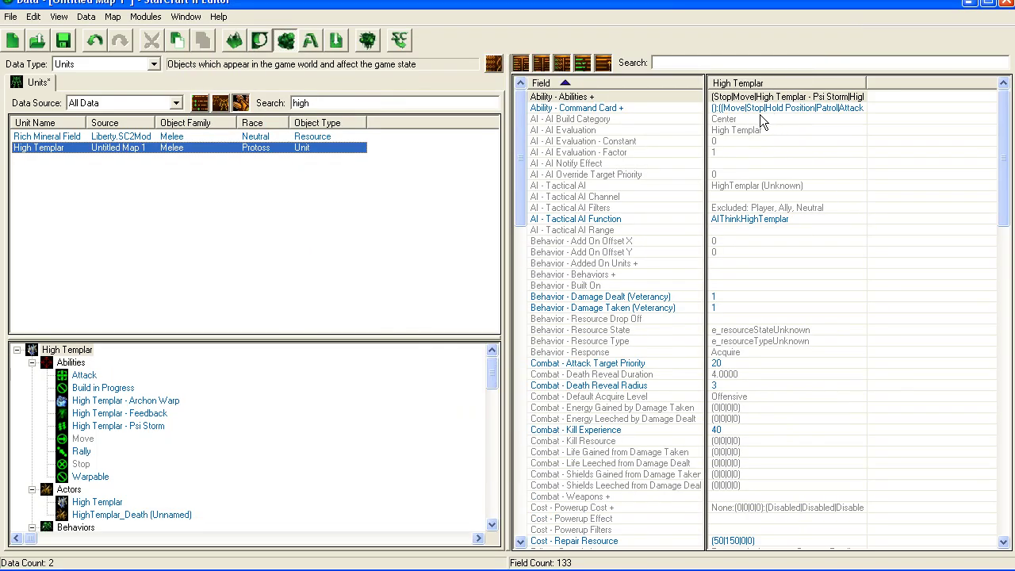
# Step: Check the High Templar's abilities and command card in the detail view, then return to the field table
pyautogui.click(520, 63)
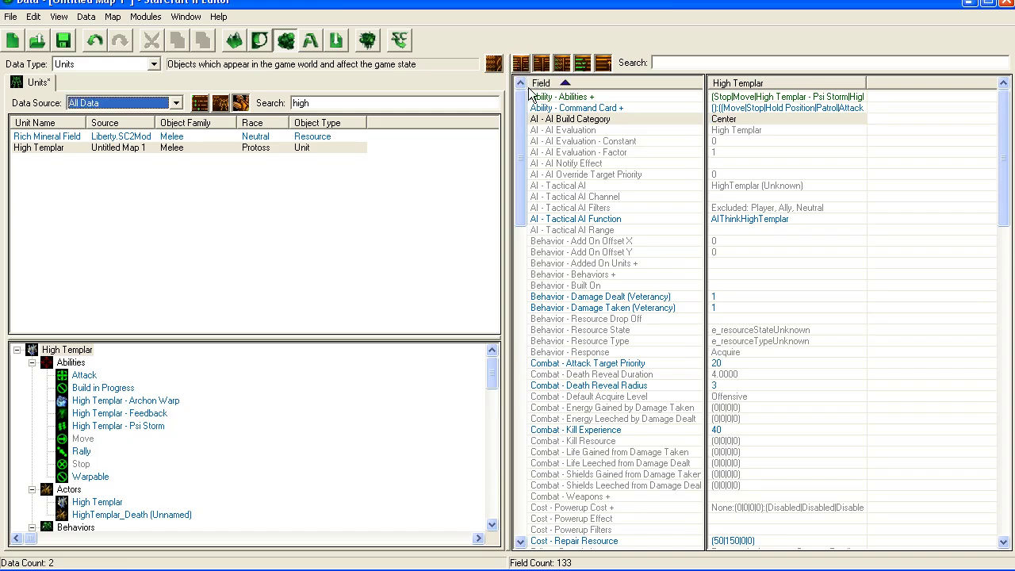
pyautogui.click(520, 65)
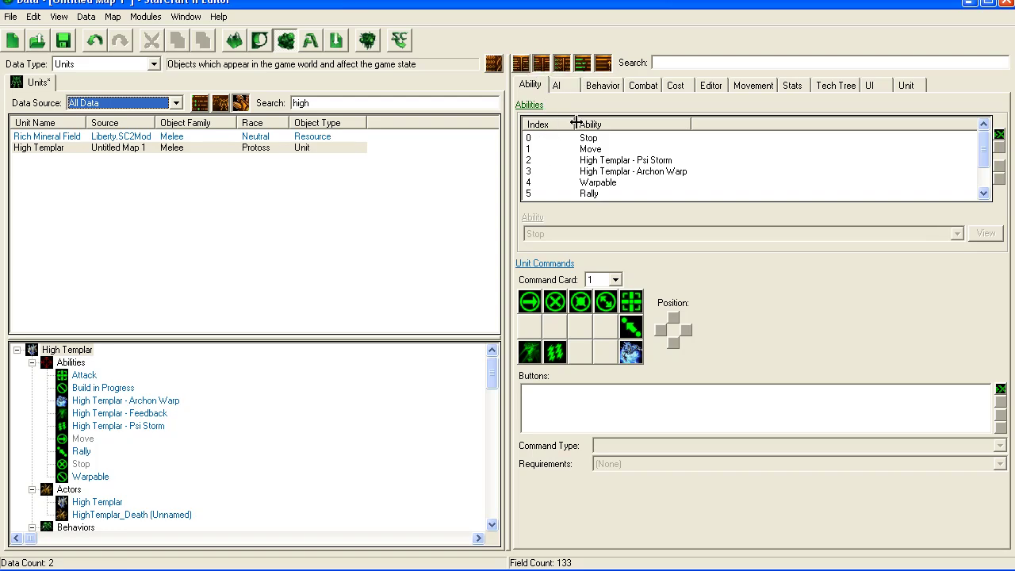
pyautogui.click(520, 64)
pyautogui.click(655, 197)
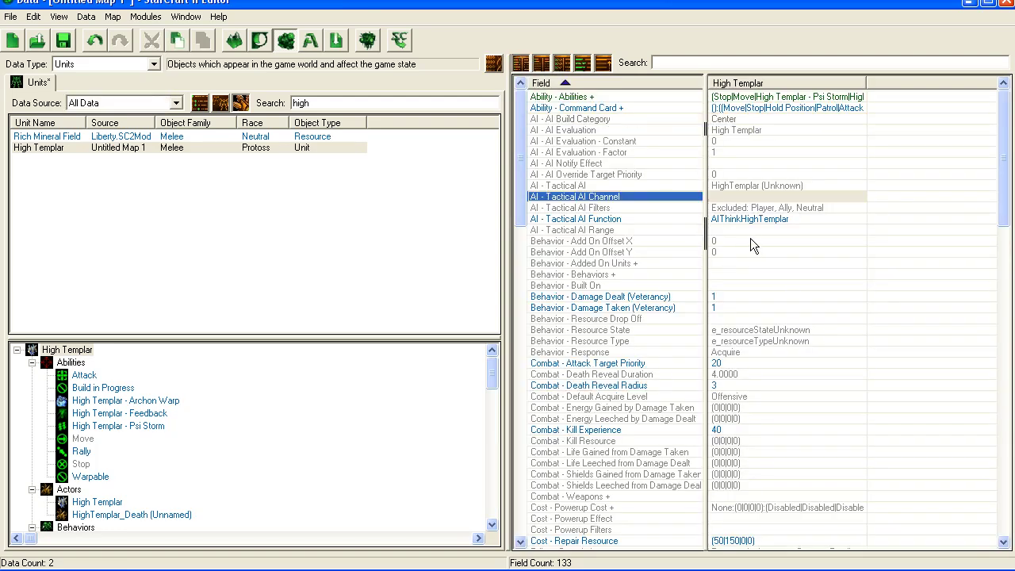
# Step: Open the High Templar's Combat - Weapons field and add a new weapon entry without a turret
pyautogui.scroll(-9, 751, 238)
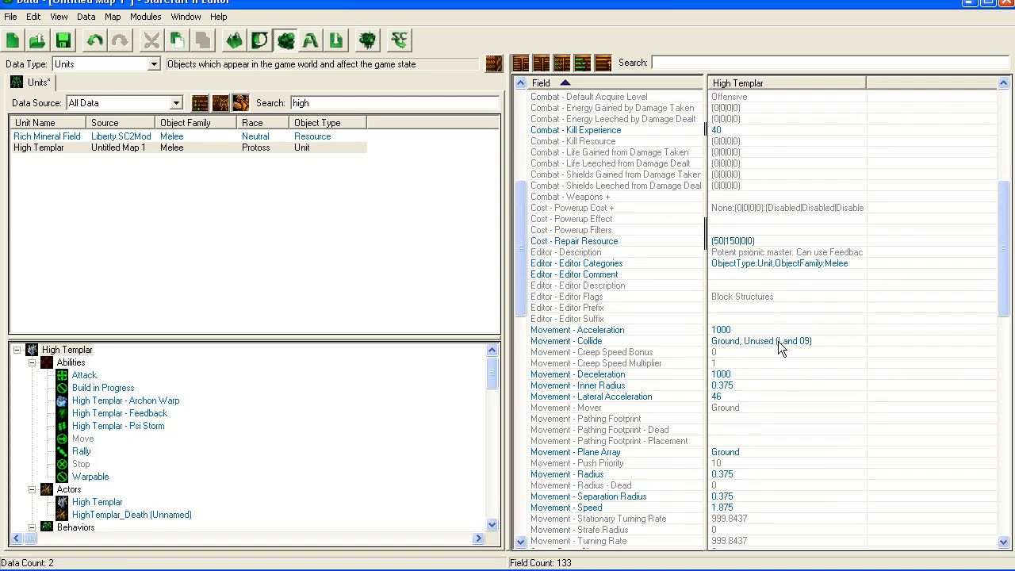
pyautogui.scroll(-4, 775, 326)
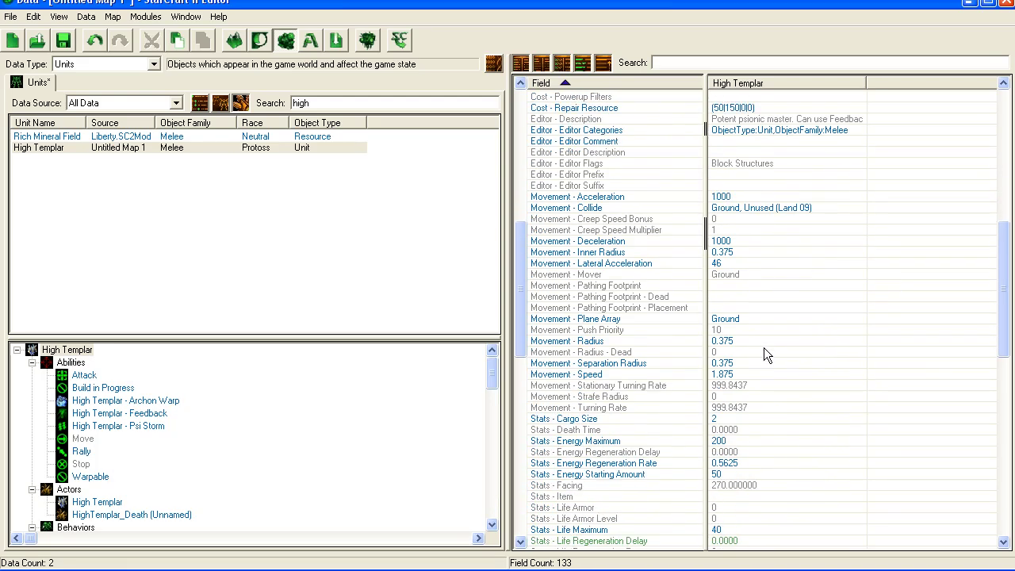
pyautogui.scroll(4, 764, 347)
pyautogui.doubleClick(735, 196)
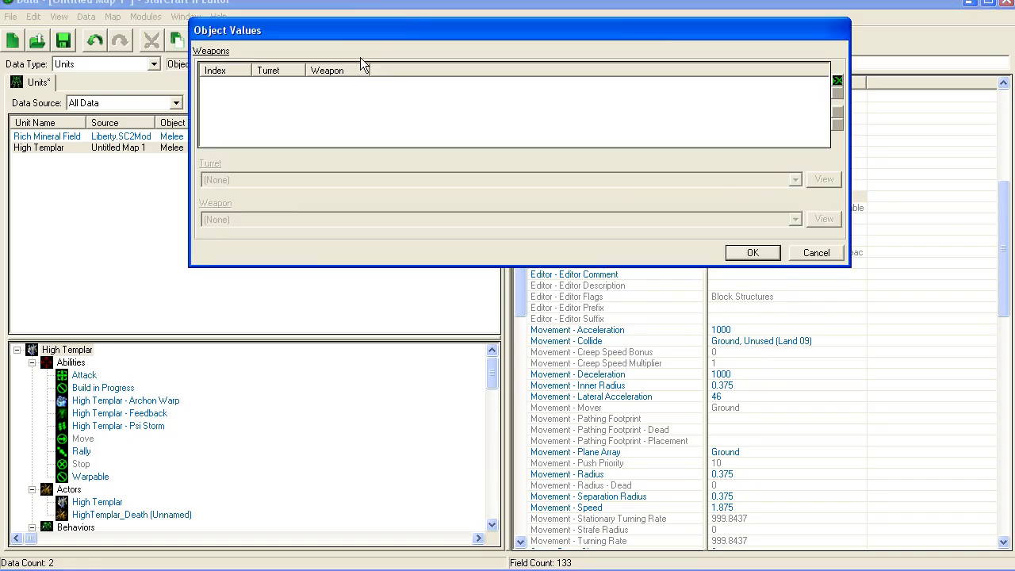
pyautogui.click(837, 82)
pyautogui.click(267, 180)
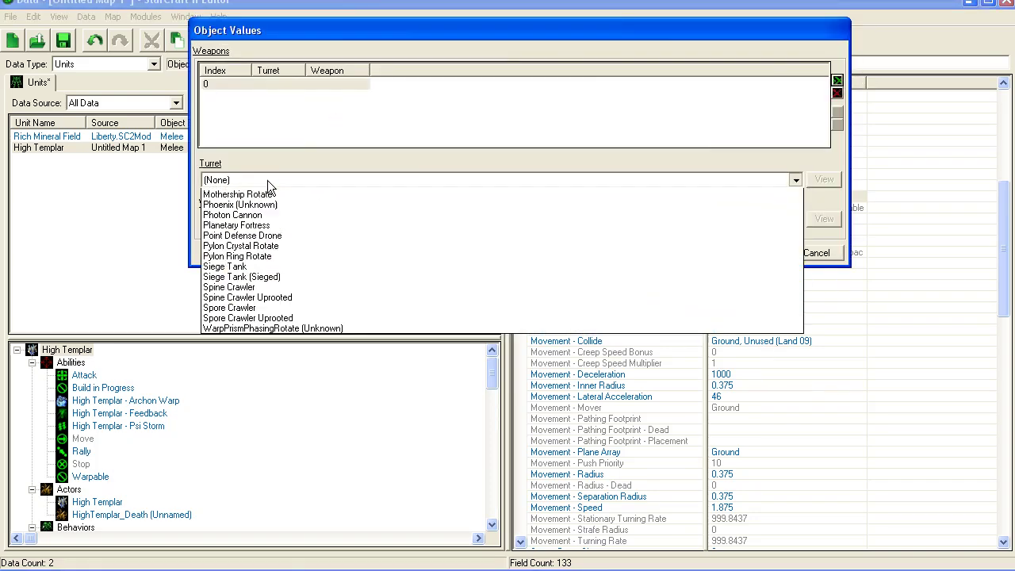
pyautogui.click(268, 180)
# Step: Try Thor - Javelin Missile Launchers as the High Templar's weapon
pyautogui.click(263, 220)
pyautogui.press('t')
pyautogui.press('Return')
# Step: Set the High Templar's new weapon entry to Colossus - Thermal Lances and accept the weapons list
pyautogui.click(263, 219)
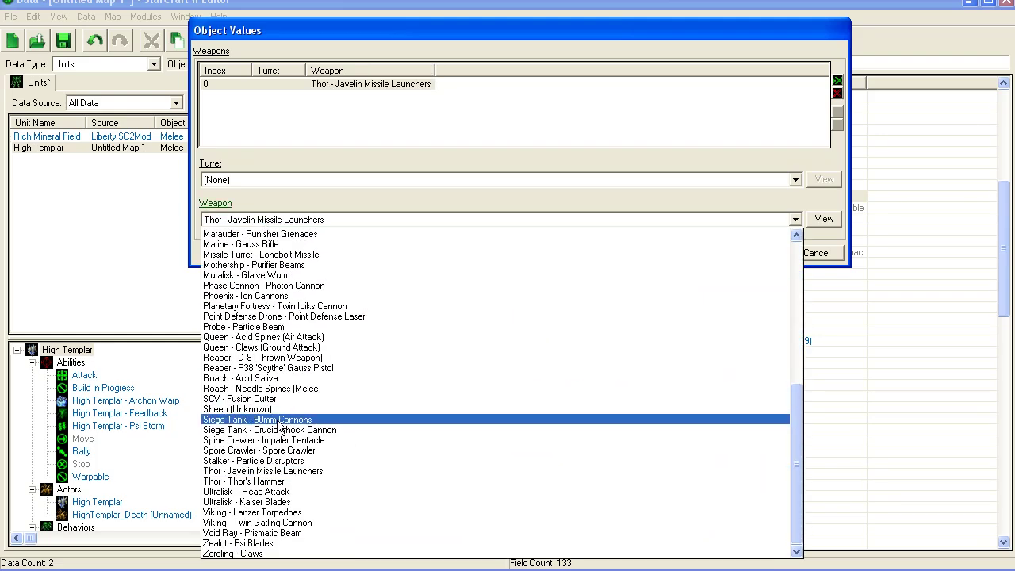
pyautogui.press('c')
pyautogui.press('Return')
pyautogui.click(285, 219)
pyautogui.click(281, 265)
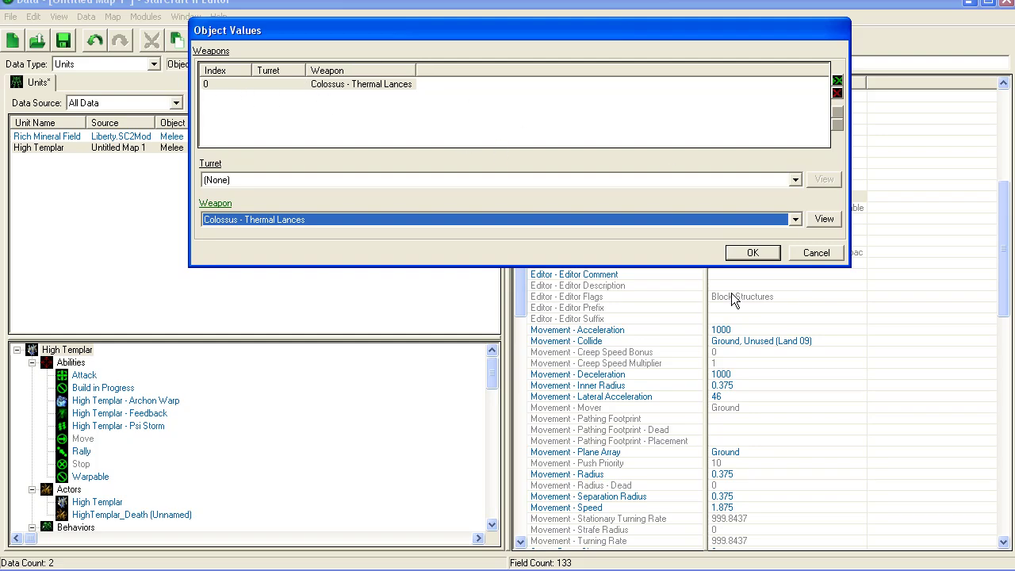
pyautogui.click(750, 253)
pyautogui.click(794, 230)
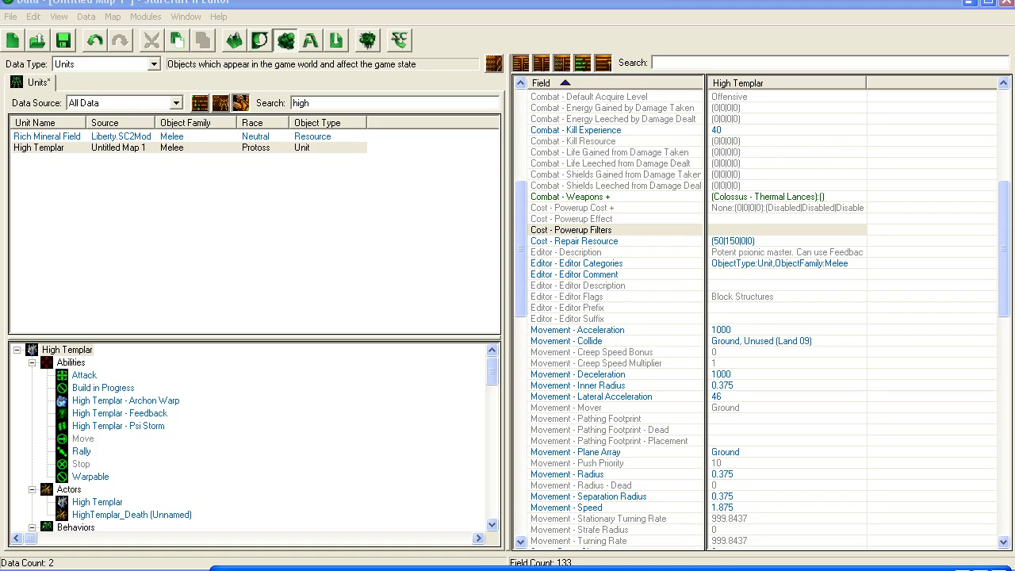
# Step: Check the tutorial list in Notepad, then search the units for "engineer" and select the Engineering Bay's Research ability
pyautogui.hotkey('alt', 'Tab')
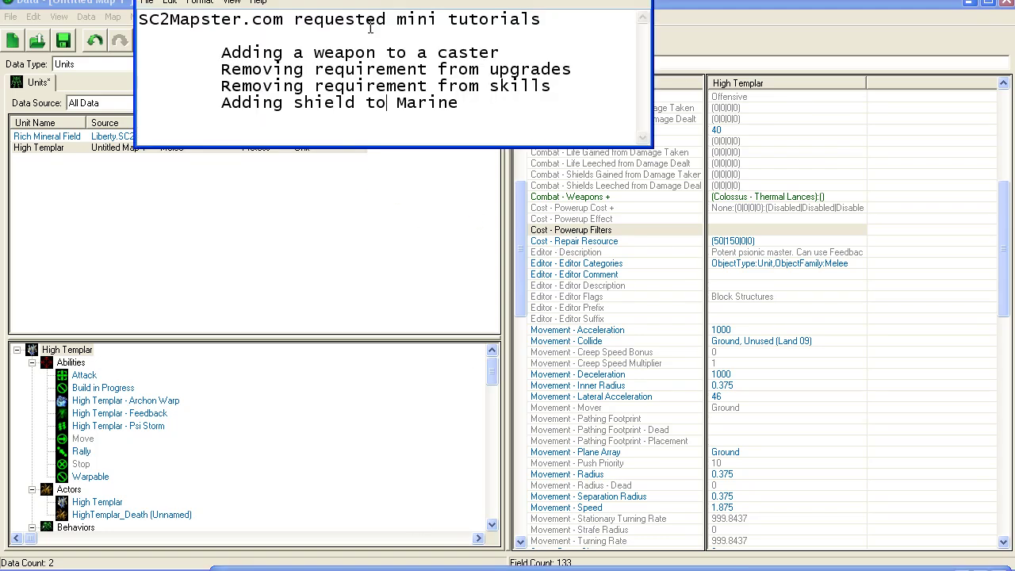
pyautogui.click(368, 154)
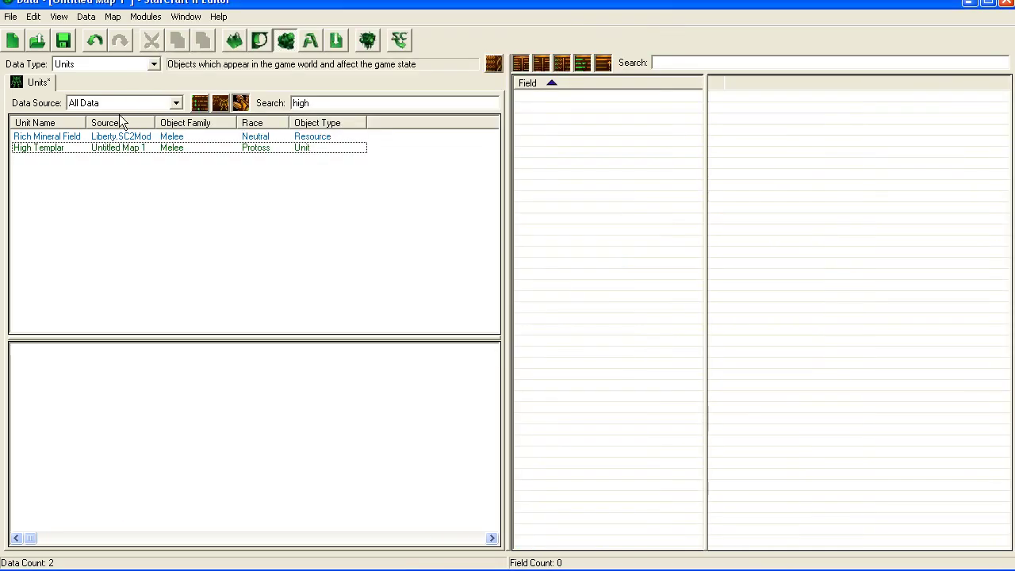
pyautogui.doubleClick(315, 102)
pyautogui.write('engineer')
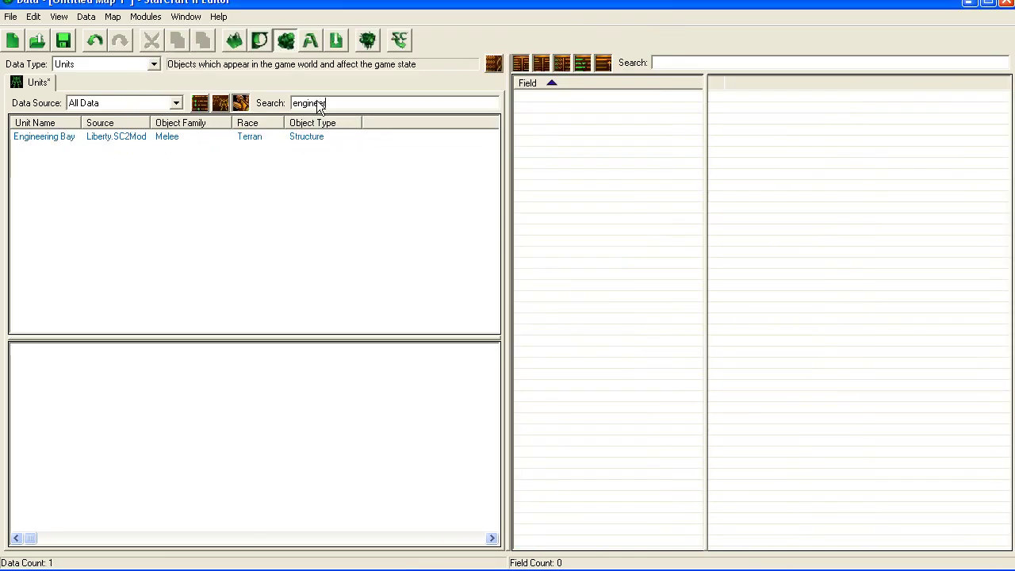
pyautogui.click(164, 138)
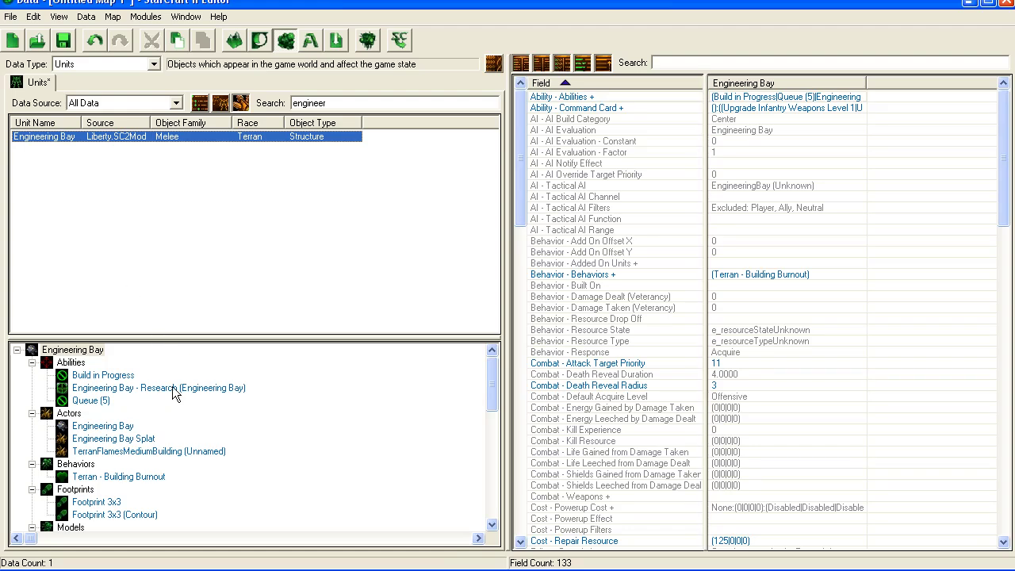
pyautogui.click(117, 388)
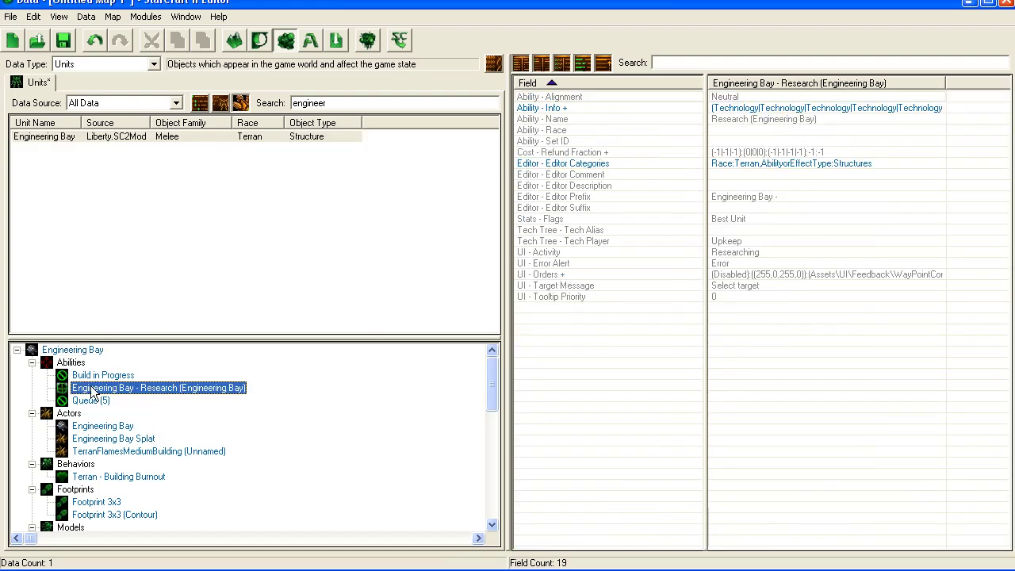
# Step: In the Research ability's Info commands, set the time of Upgrade Infantry Armor Level 1 to 1
pyautogui.doubleClick(811, 113)
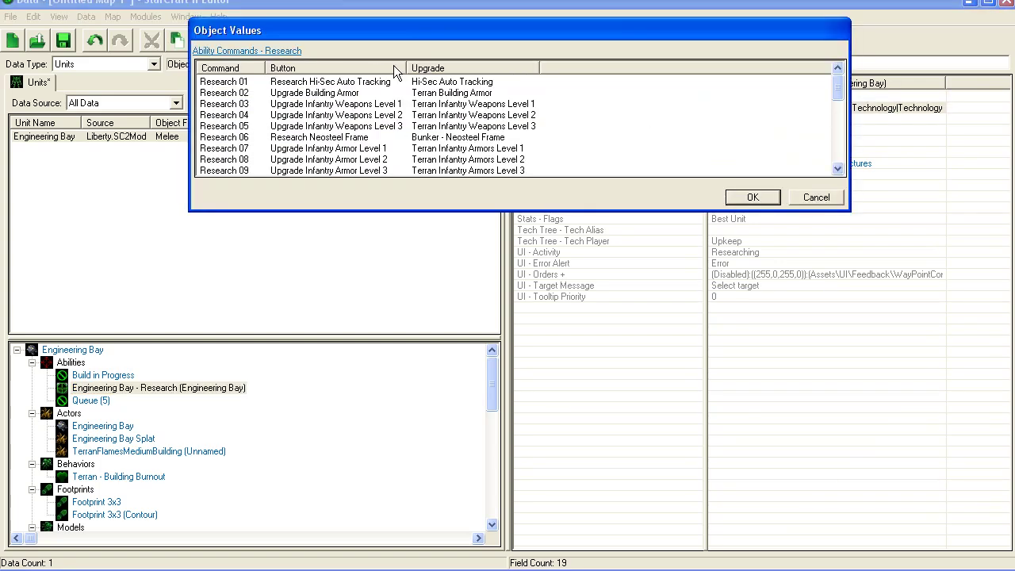
pyautogui.click(357, 93)
pyautogui.click(361, 116)
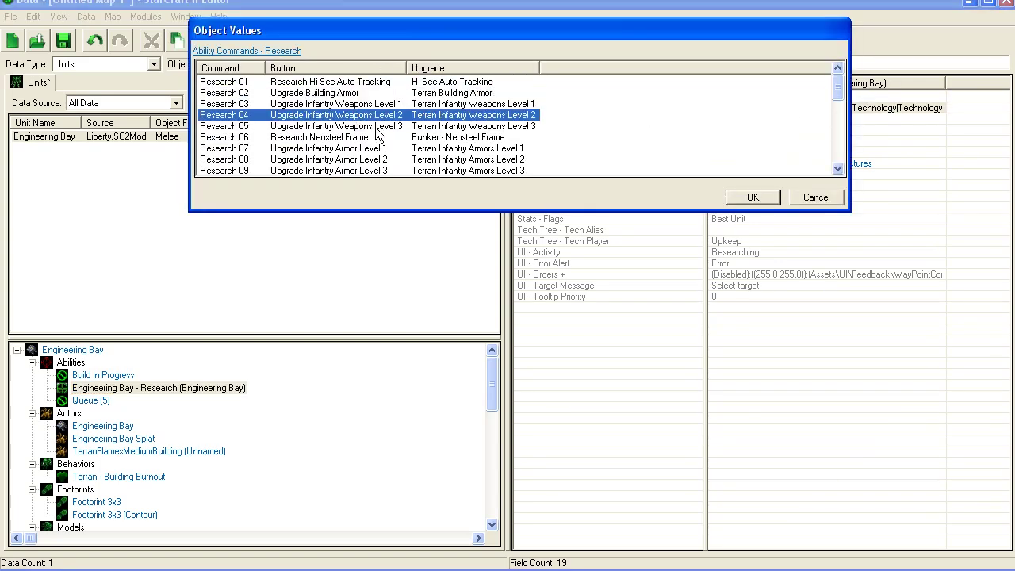
pyautogui.scroll(-1, 385, 136)
pyautogui.click(381, 118)
pyautogui.doubleClick(381, 116)
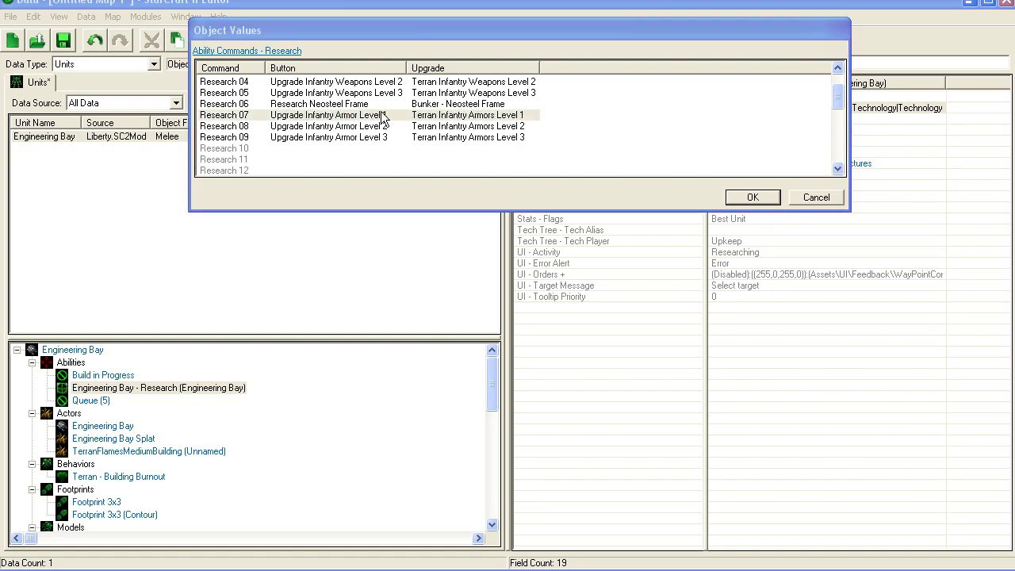
pyautogui.moveTo(601, 136); pyautogui.dragTo(637, 448)
pyautogui.doubleClick(241, 462)
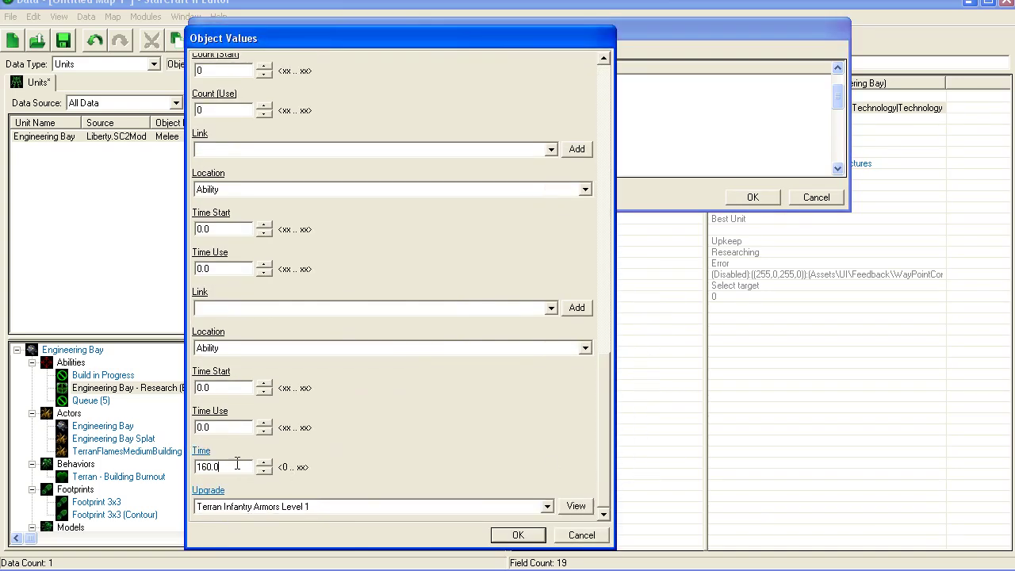
pyautogui.write('1')
pyautogui.click(520, 535)
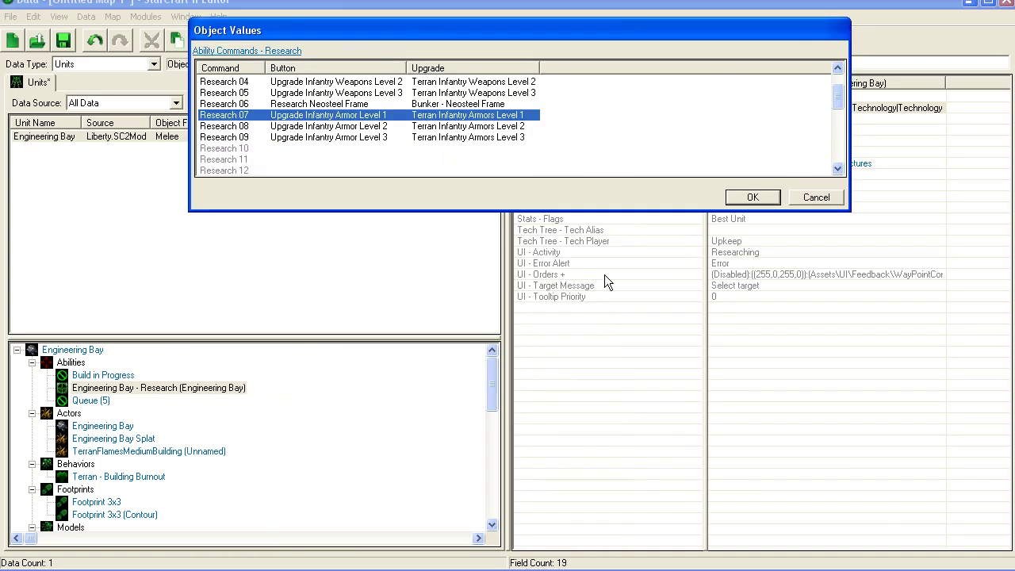
# Step: Set the time of Upgrade Infantry Armor Level 2 to 1, review its requirement settings, and accept the research commands
pyautogui.click(466, 130)
pyautogui.moveTo(604, 115); pyautogui.dragTo(614, 463)
pyautogui.doubleClick(227, 466)
pyautogui.write('1')
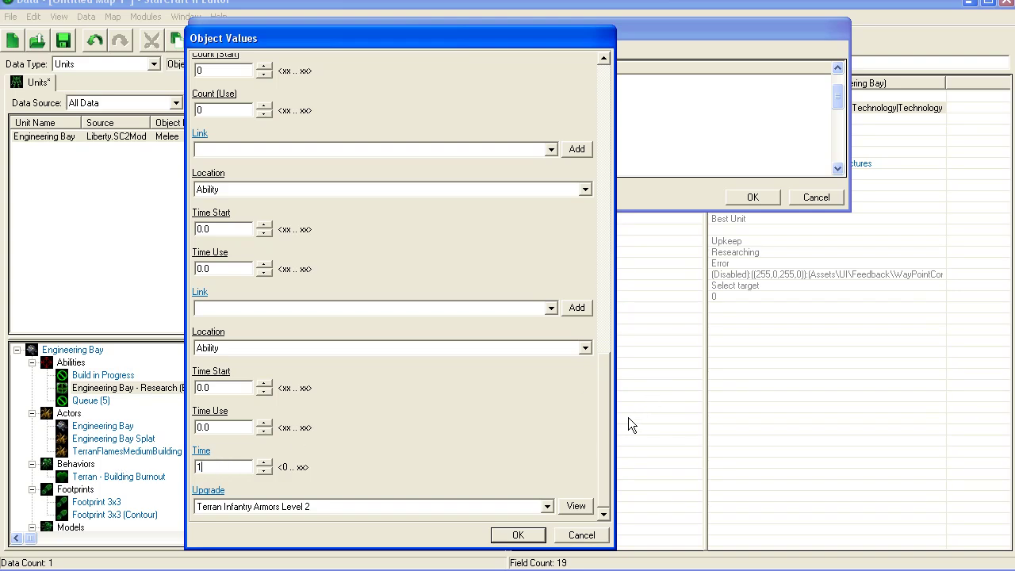
pyautogui.moveTo(605, 423); pyautogui.dragTo(590, 193)
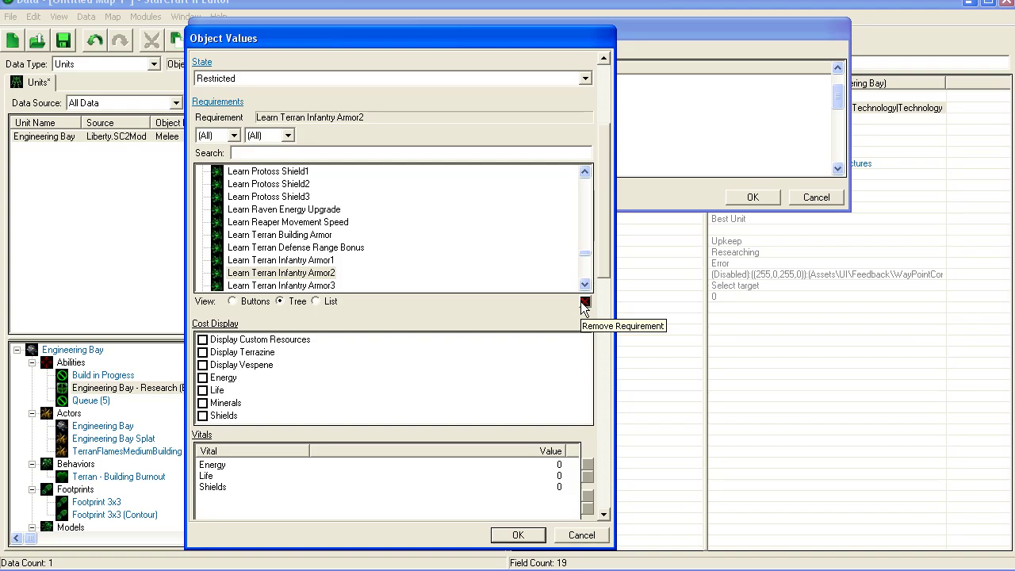
pyautogui.click(518, 534)
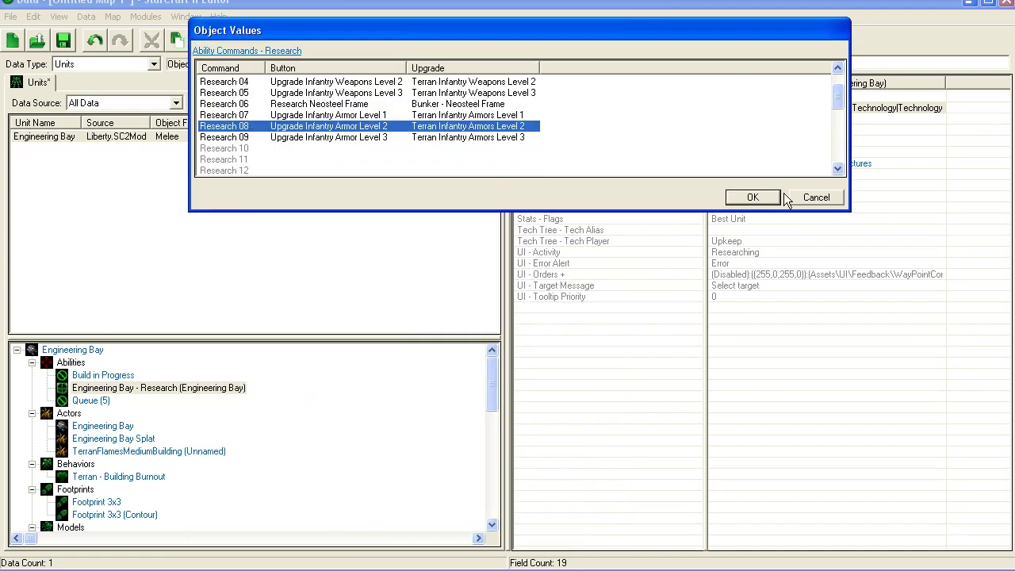
pyautogui.click(751, 197)
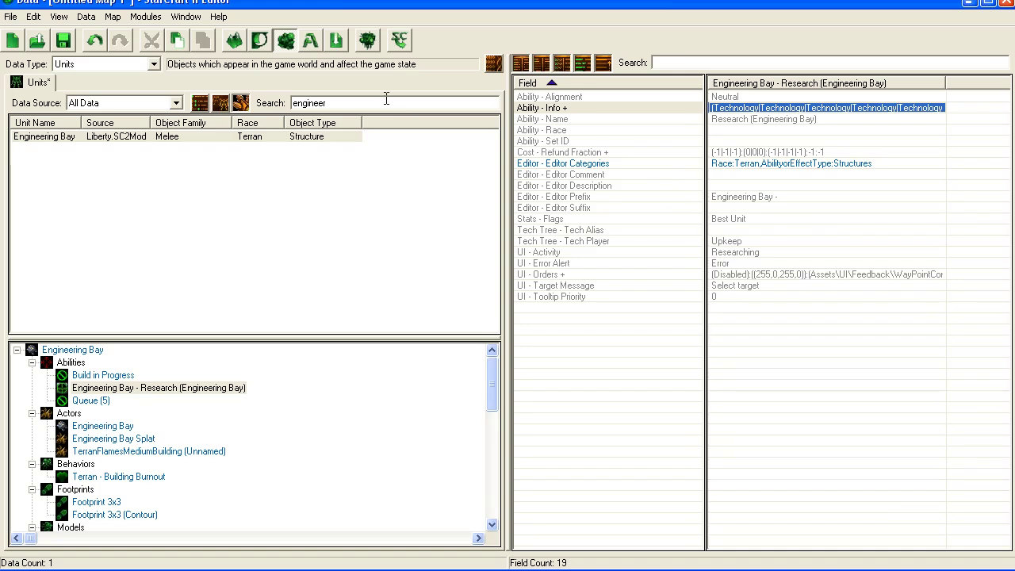
# Step: Switch the data type to Requirements, search for "terran" and select Learn Terran Infantry Armor2
pyautogui.click(387, 98)
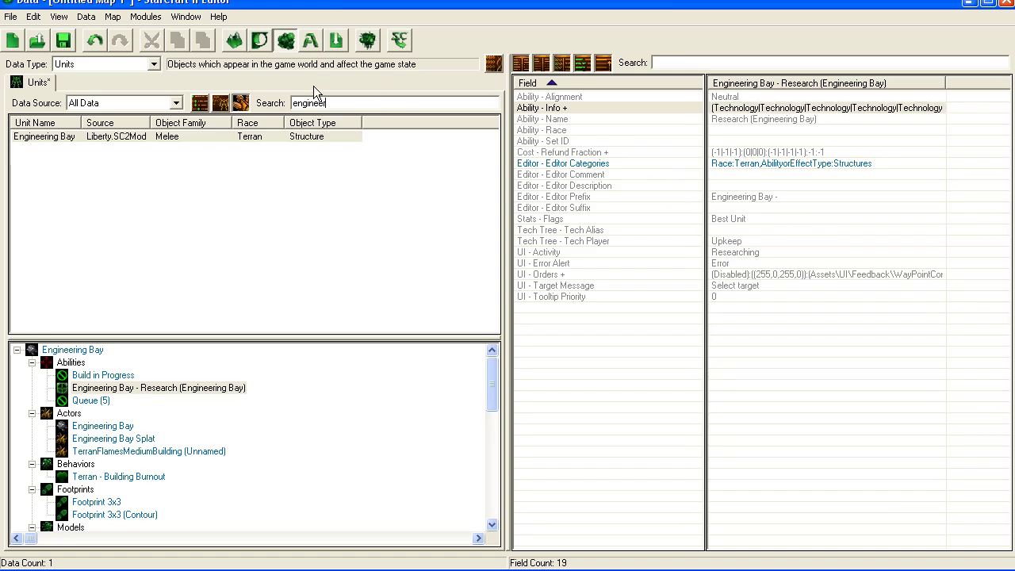
pyautogui.click(108, 63)
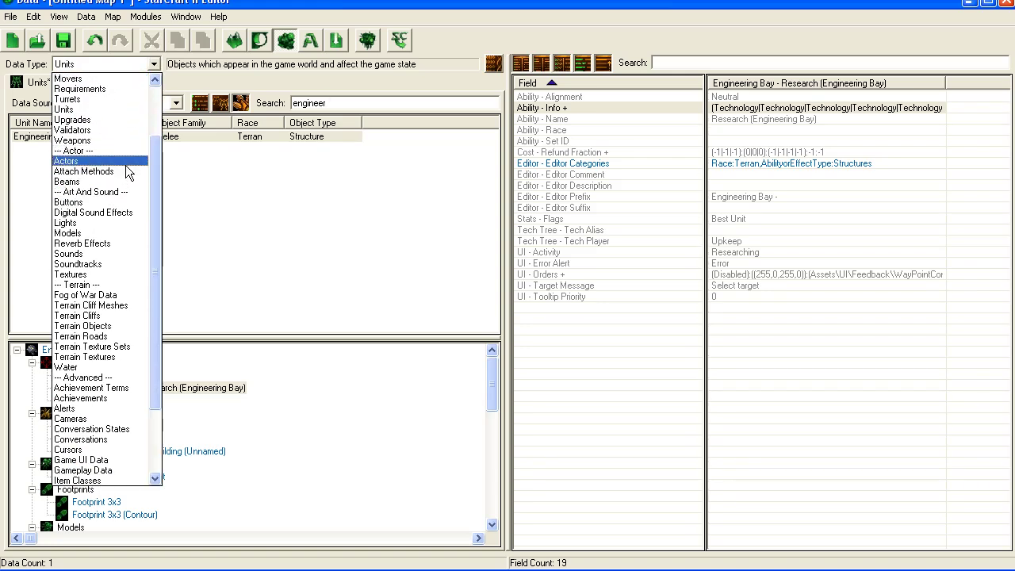
pyautogui.click(111, 87)
pyautogui.doubleClick(359, 101)
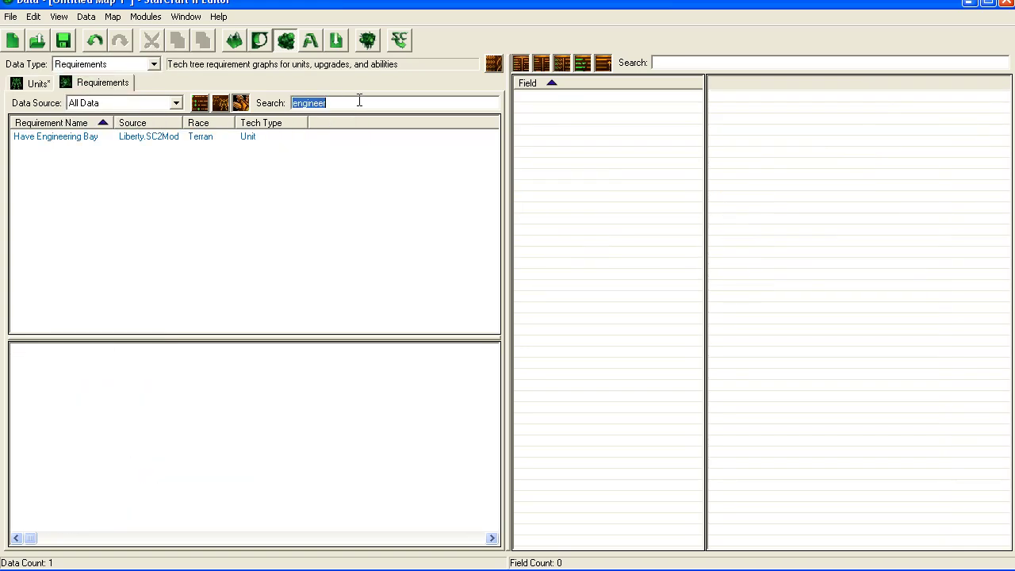
pyautogui.write('terran')
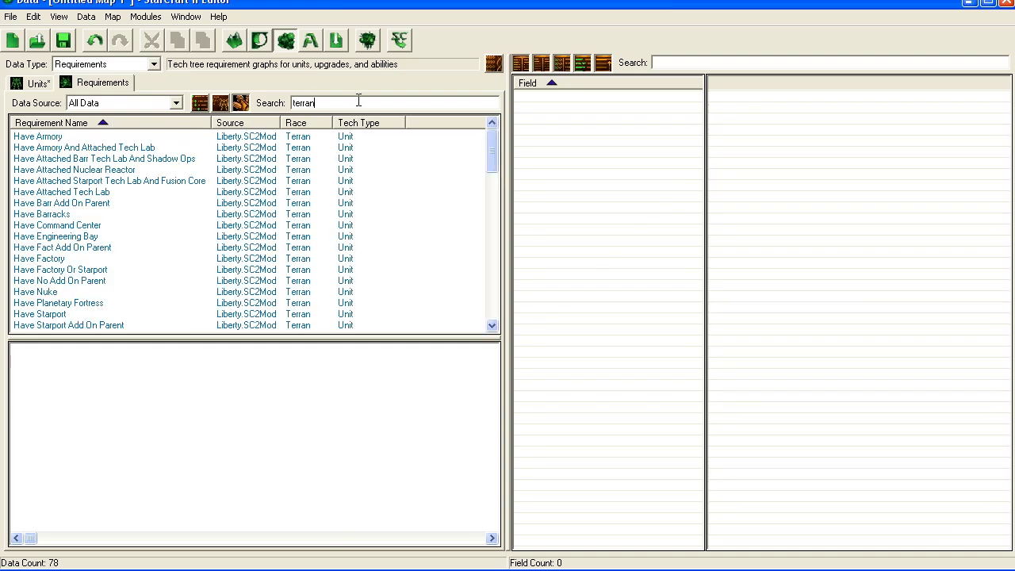
pyautogui.moveTo(492, 149); pyautogui.dragTo(490, 251)
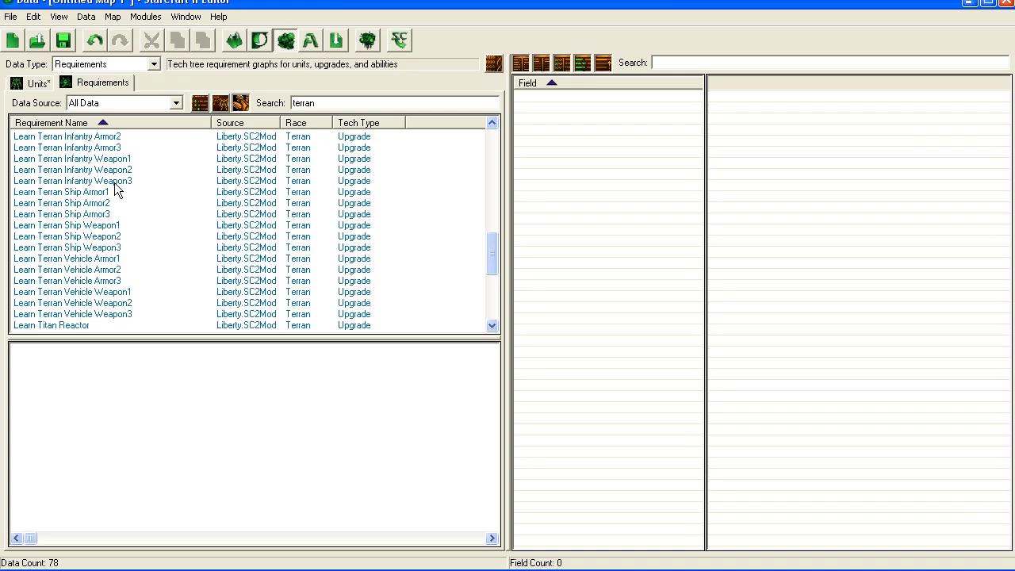
pyautogui.click(119, 159)
pyautogui.scroll(1, 143, 168)
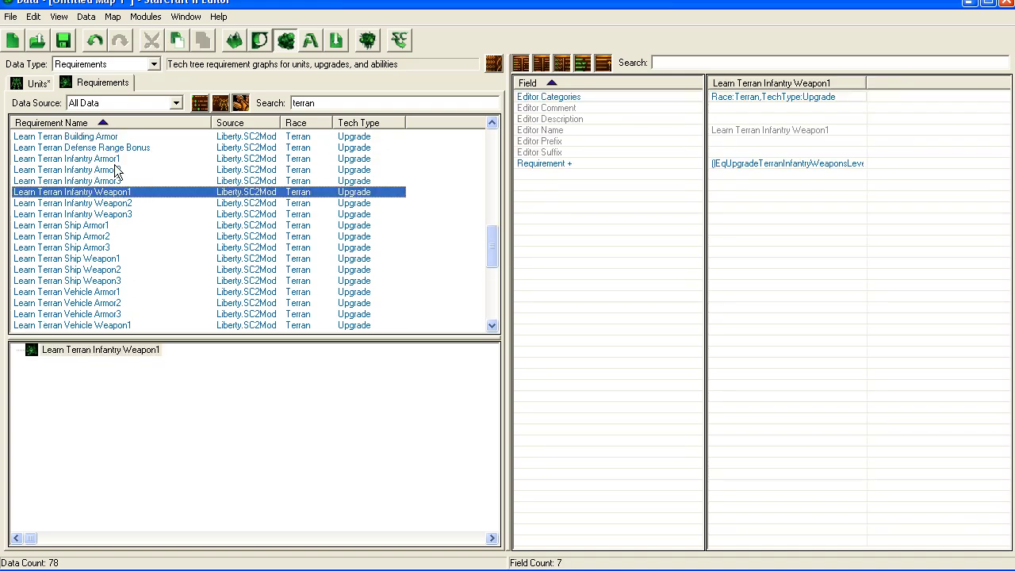
pyautogui.click(116, 170)
# Step: Remove the Count Unit Armory Completed condition from the Learn Terran Infantry Armor2 requirement and accept the change
pyautogui.doubleClick(774, 164)
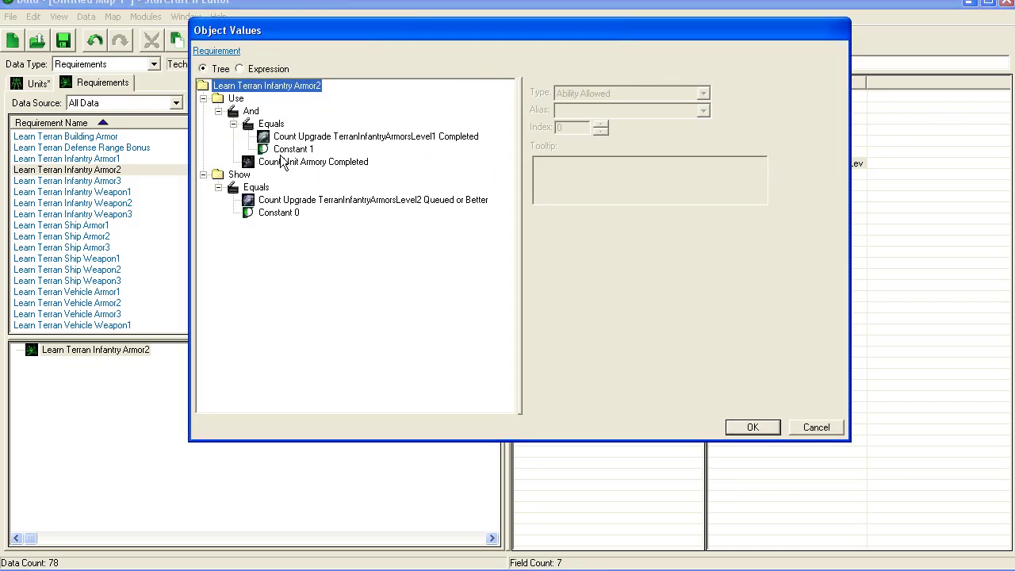
pyautogui.click(259, 113)
pyautogui.click(266, 136)
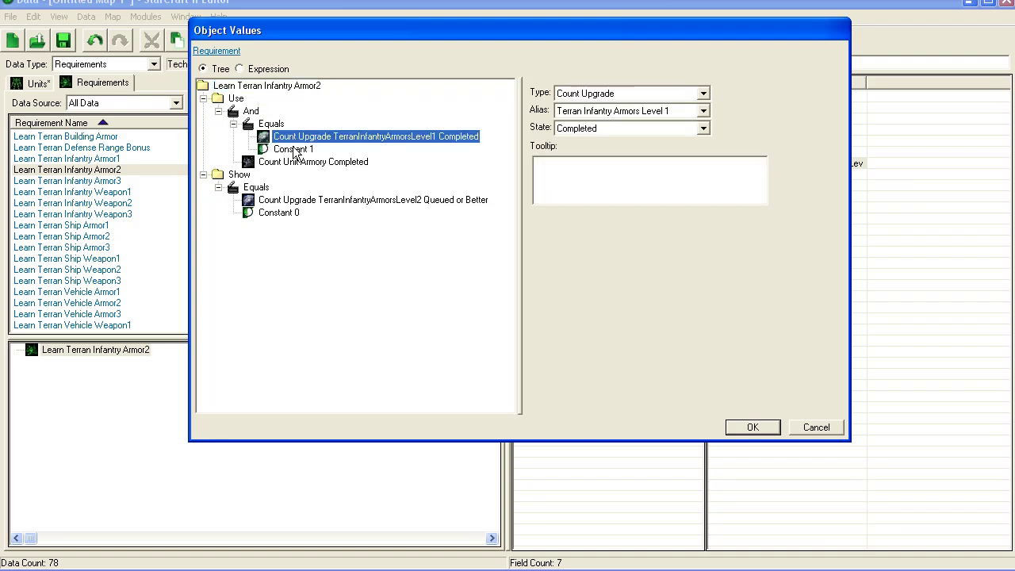
pyautogui.click(290, 149)
pyautogui.click(283, 164)
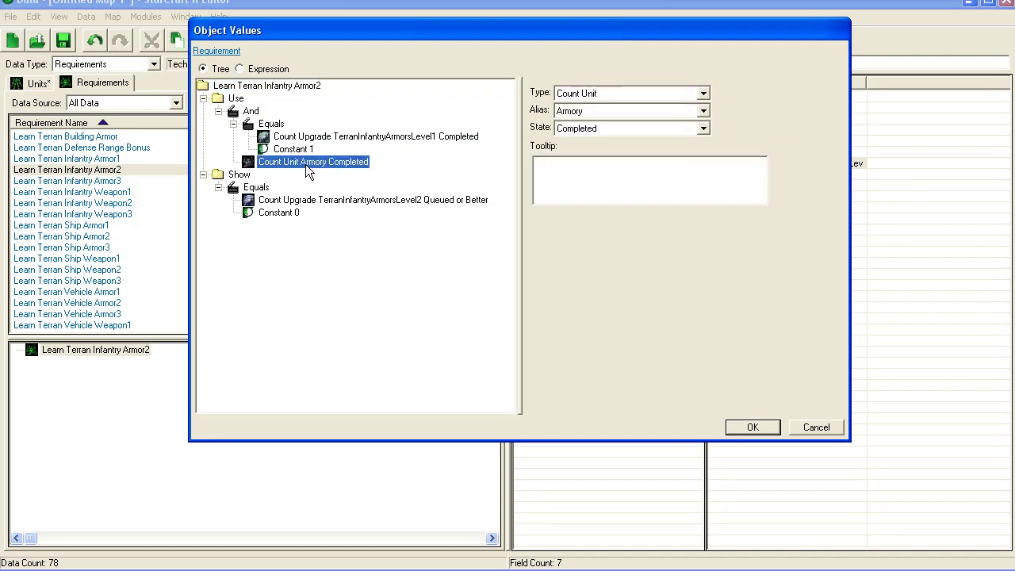
pyautogui.rightClick(328, 165)
pyautogui.click(394, 187)
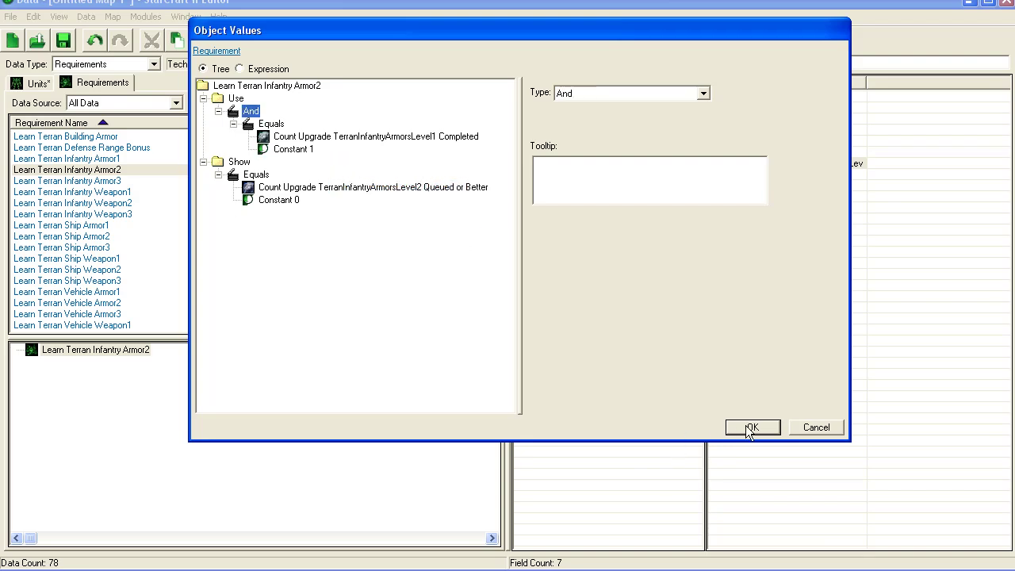
pyautogui.click(746, 425)
# Step: Remove the Count Unit Armory Completed condition from the Learn Terran Infantry Armor3 requirement and accept the change
pyautogui.click(435, 181)
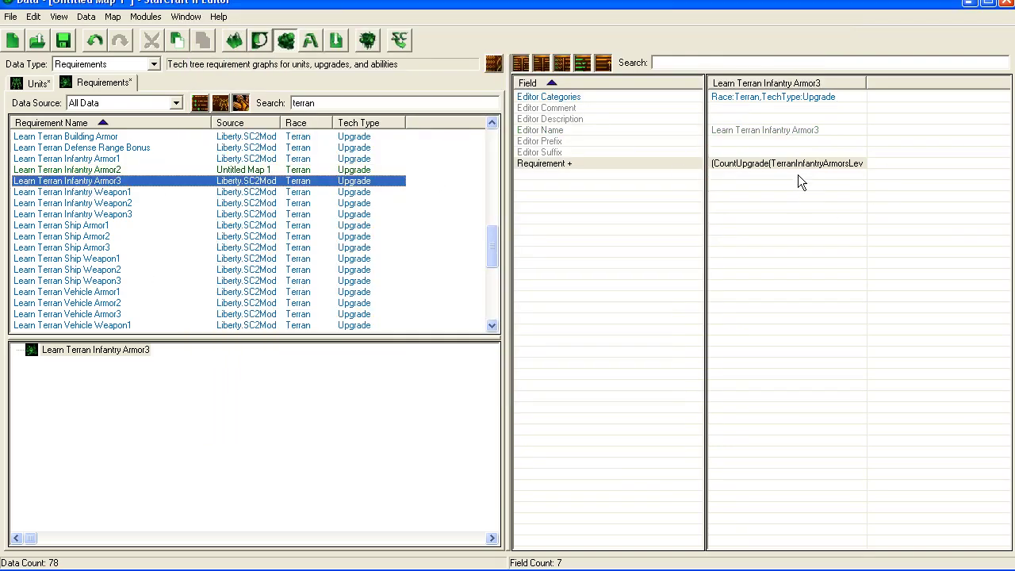
pyautogui.doubleClick(781, 163)
pyautogui.click(303, 163)
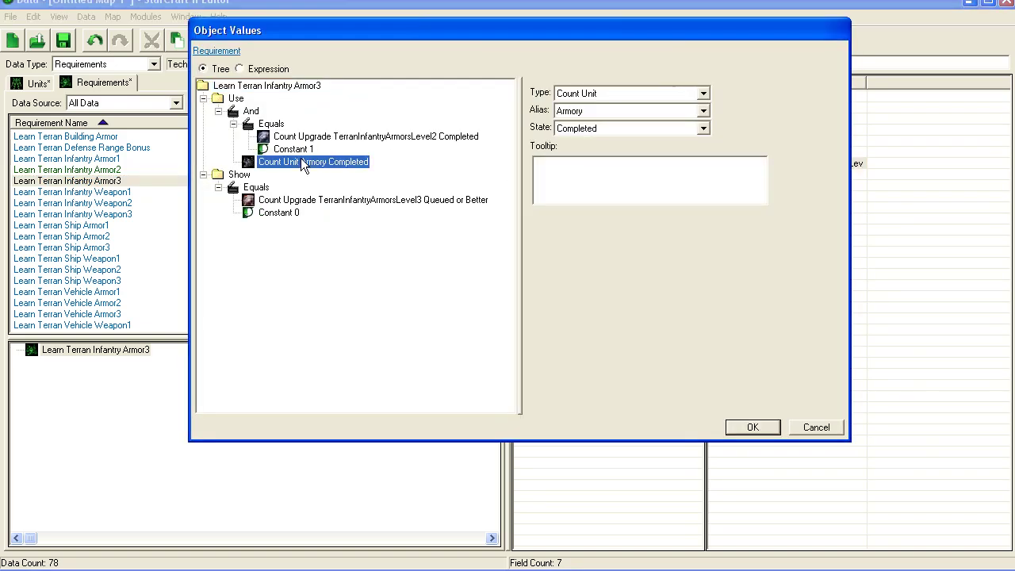
pyautogui.rightClick(303, 162)
pyautogui.click(335, 181)
pyautogui.click(750, 427)
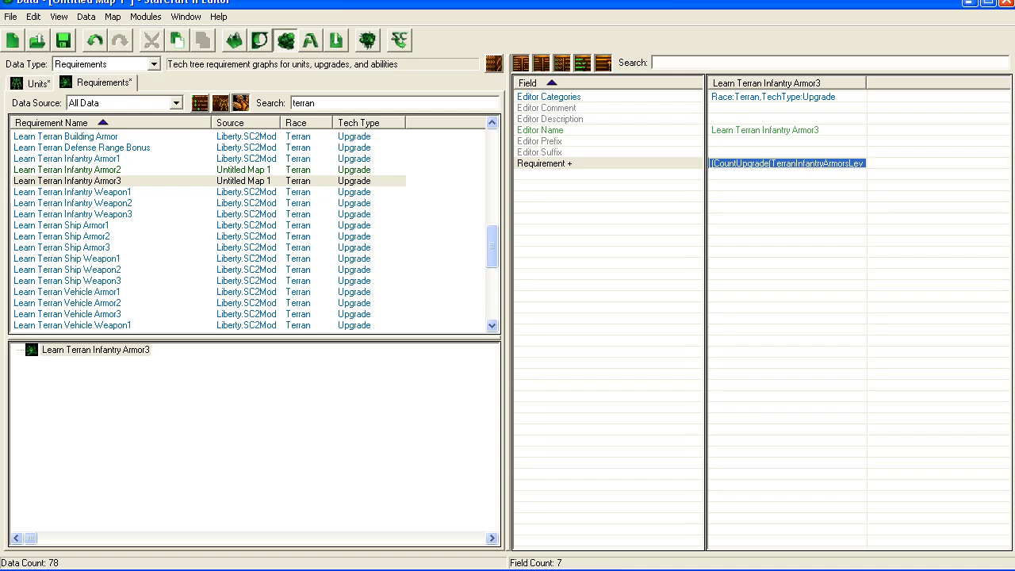
# Step: Highlight the skills requirement entry in the Notepad tutorial list, then search the editor data for "high"
pyautogui.hotkey('alt', 'Tab')
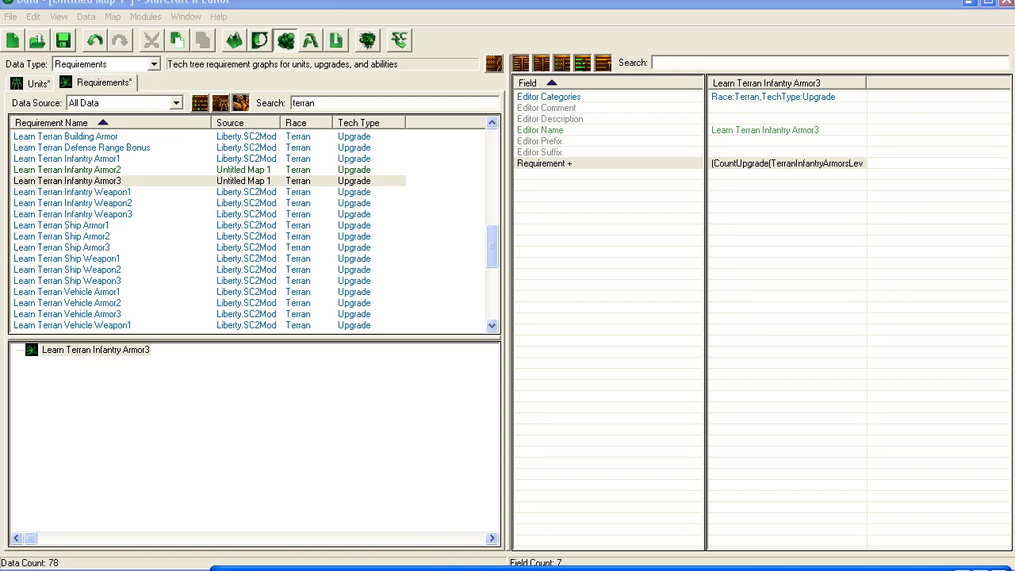
pyautogui.hotkey('alt', 'Tab')
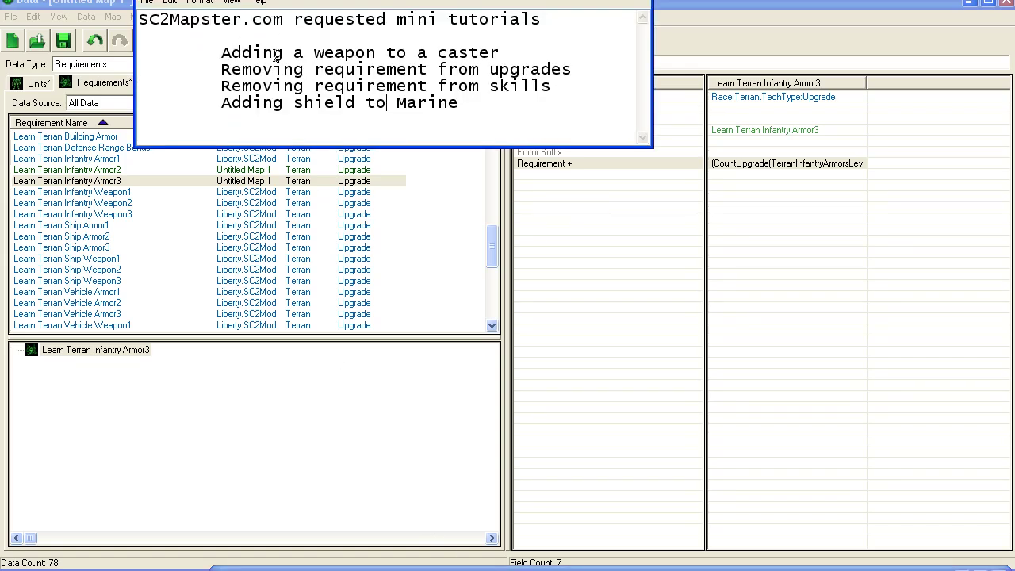
pyautogui.moveTo(253, 86); pyautogui.dragTo(377, 85)
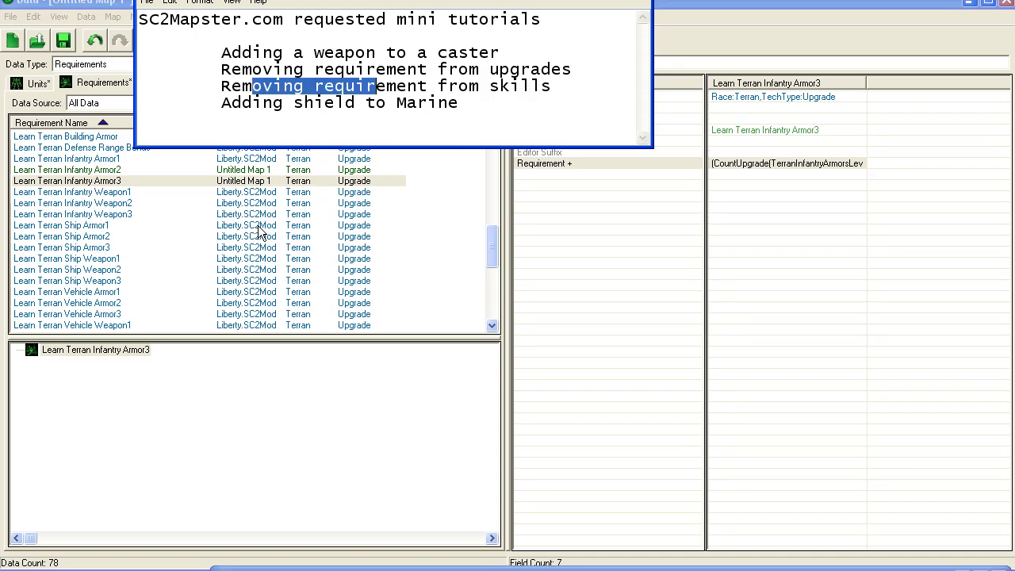
pyautogui.click(261, 227)
pyautogui.doubleClick(313, 102)
pyautogui.write('high')
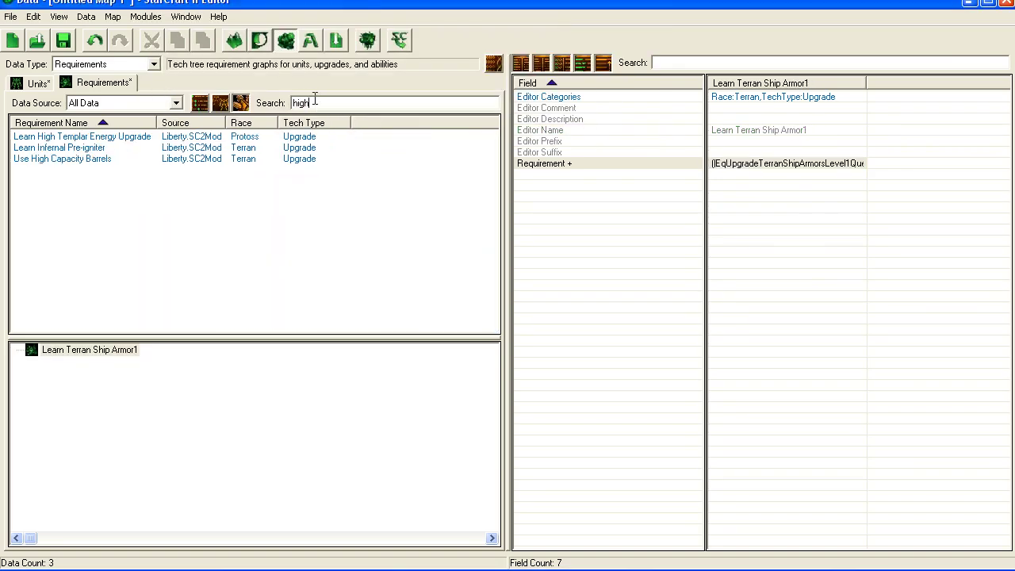
# Step: Return to the Units data and select the High Templar's Psi Storm ability
pyautogui.click(36, 83)
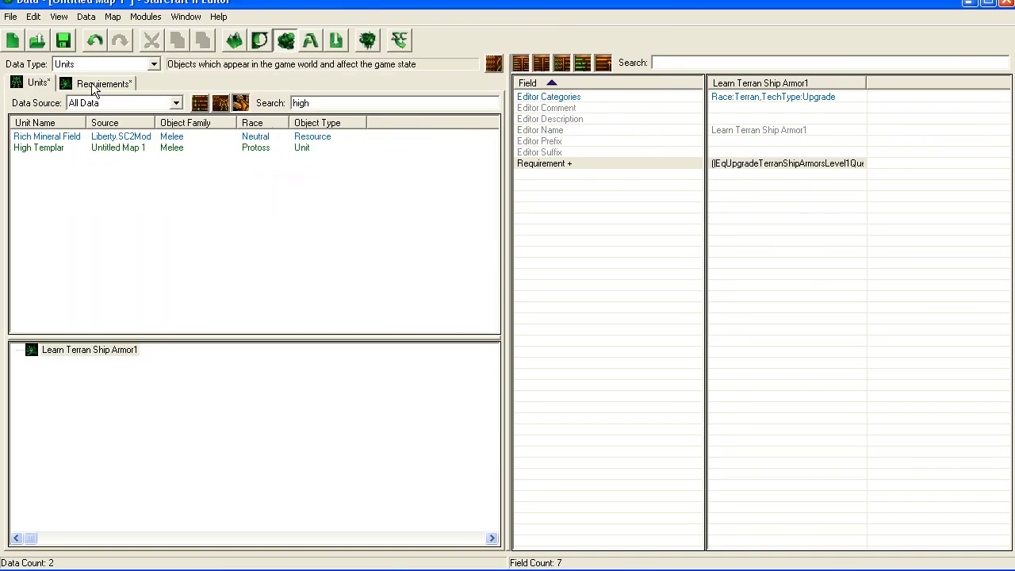
pyautogui.click(71, 149)
pyautogui.click(796, 206)
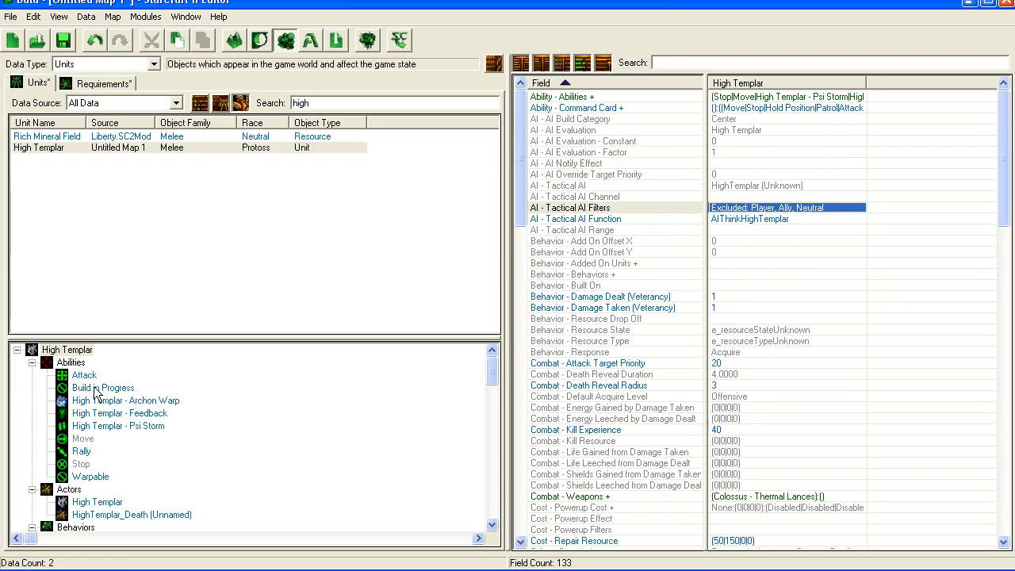
pyautogui.click(151, 426)
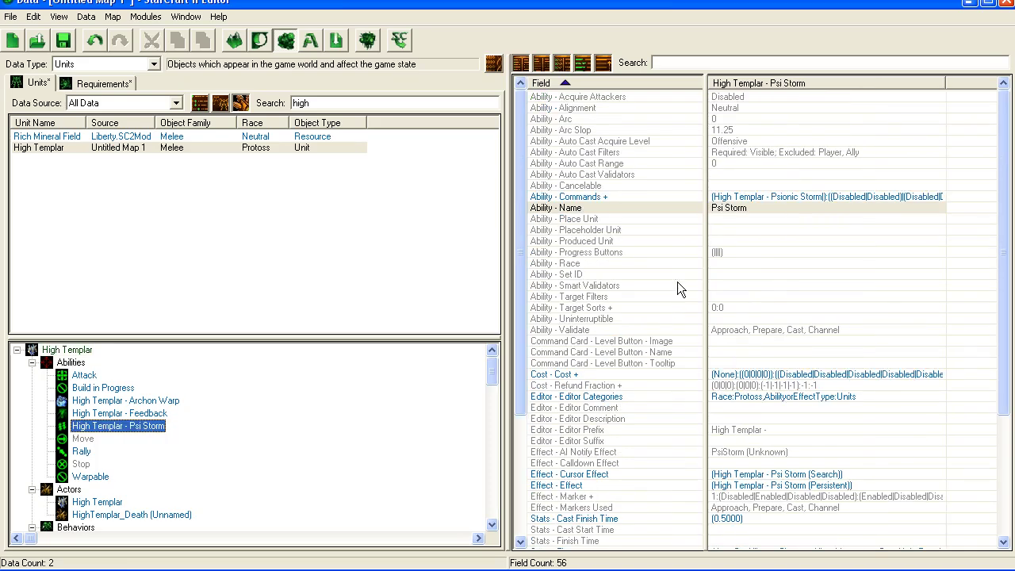
# Step: In Psi Storm's Commands, clear the Use Psi Storm requirement from the Execute command and accept the values
pyautogui.click(753, 198)
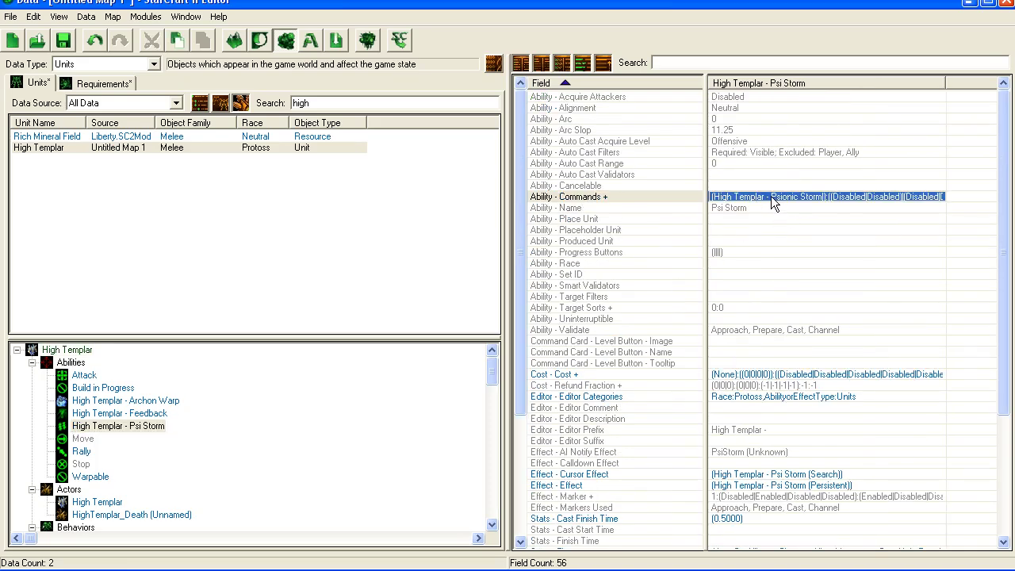
pyautogui.doubleClick(770, 195)
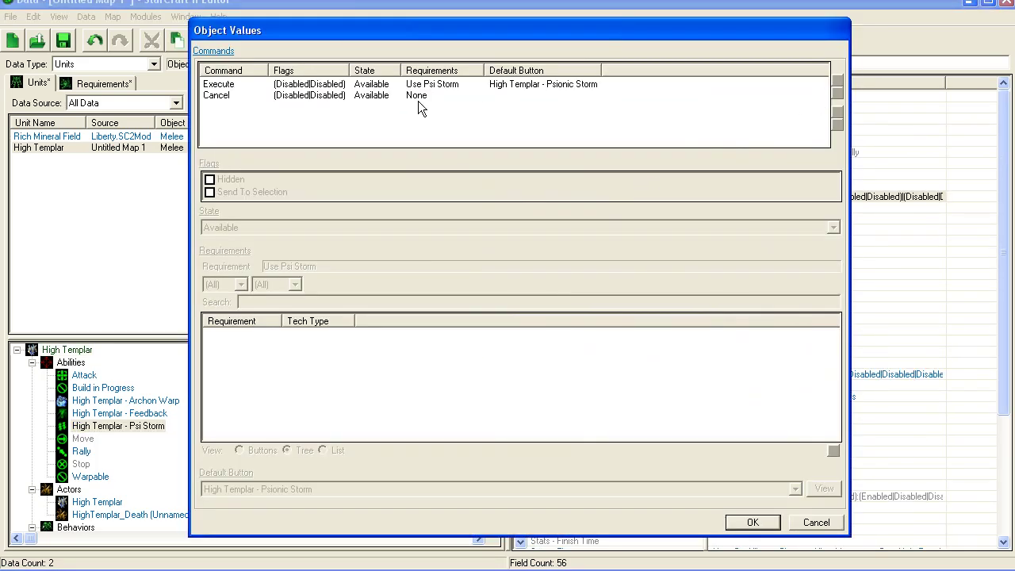
pyautogui.click(414, 85)
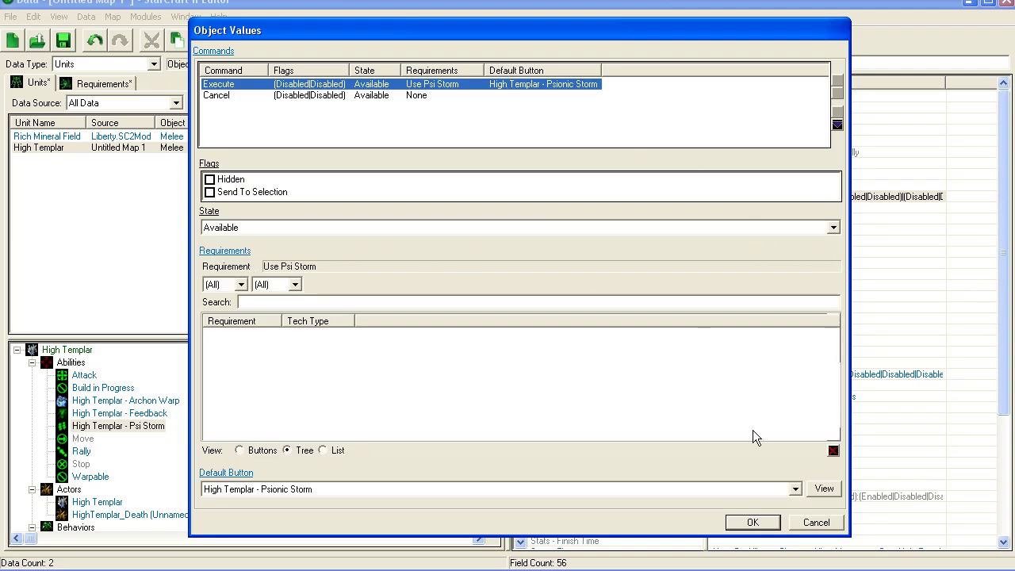
pyautogui.click(838, 453)
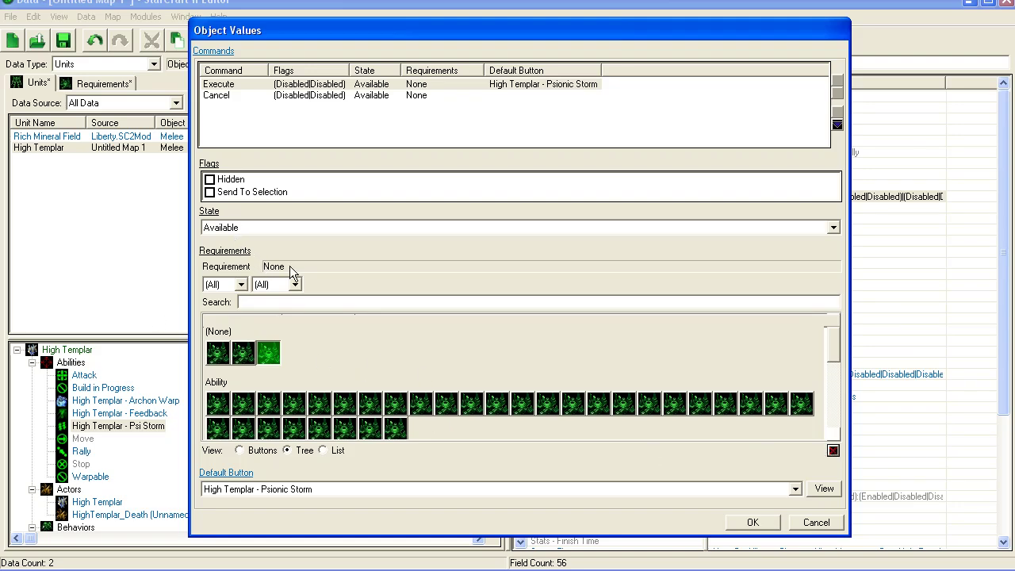
pyautogui.click(754, 521)
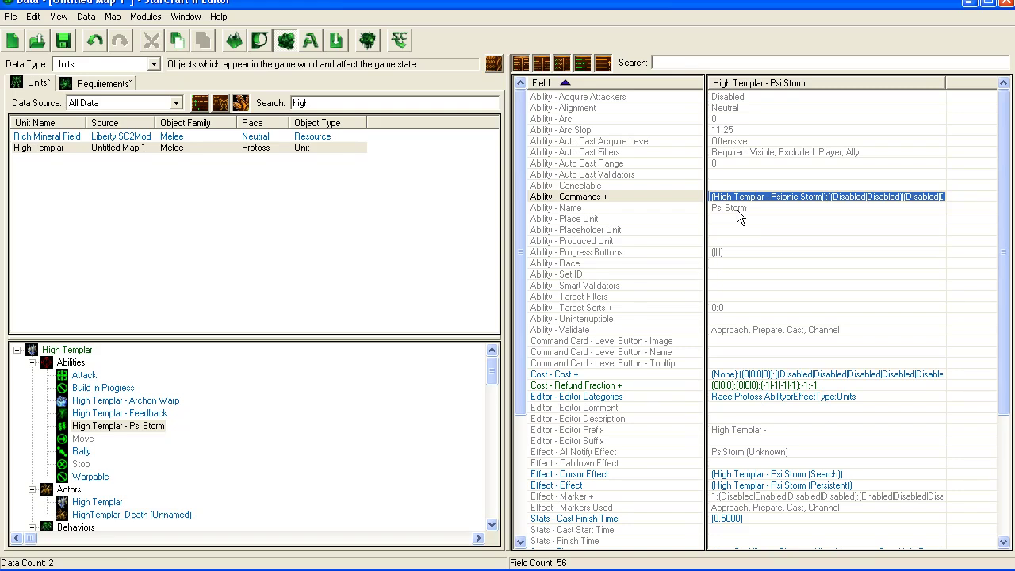
pyautogui.click(119, 426)
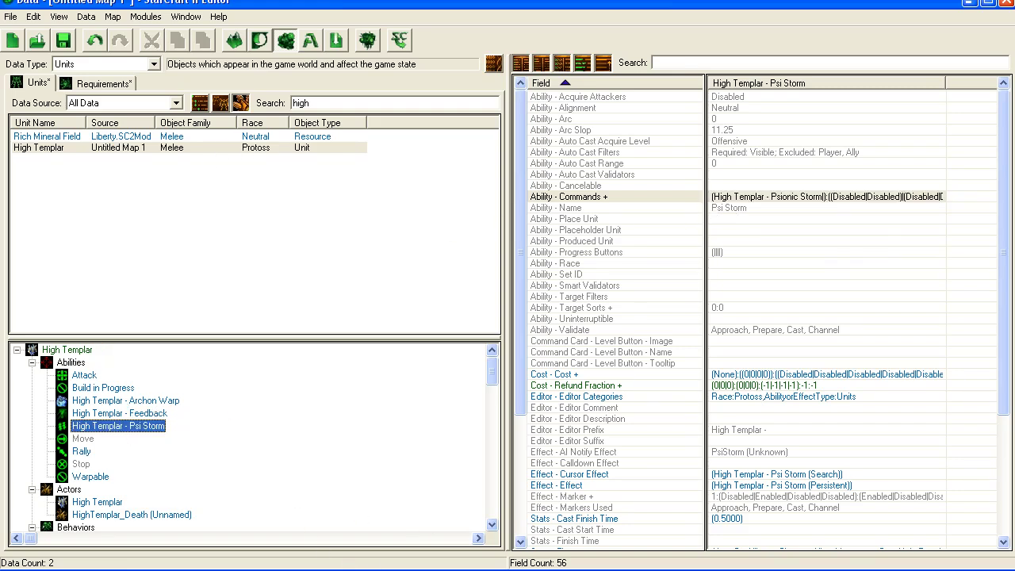
# Step: Highlight the Marine shield entry in the Notepad tutorial list, then search the units for "marine" and select the Marine
pyautogui.hotkey('alt', 'Tab')
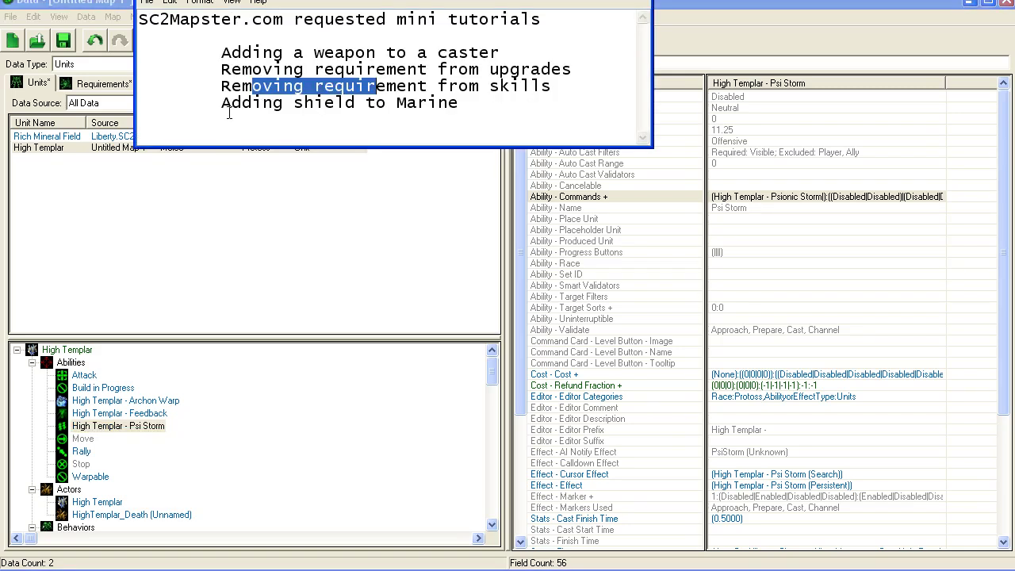
pyautogui.moveTo(229, 107); pyautogui.dragTo(546, 107)
pyautogui.click(321, 209)
pyautogui.doubleClick(322, 103)
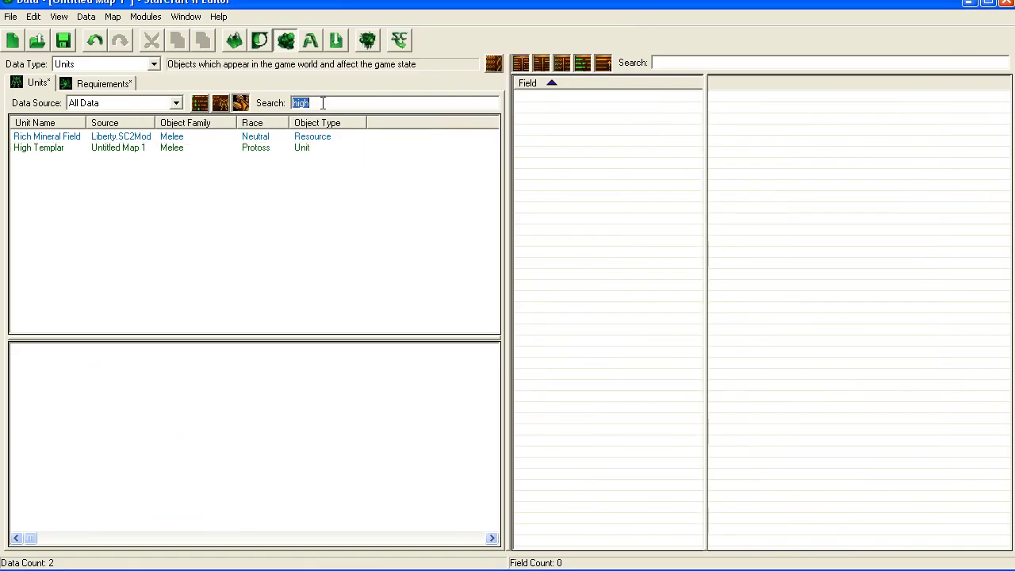
pyautogui.write('marine')
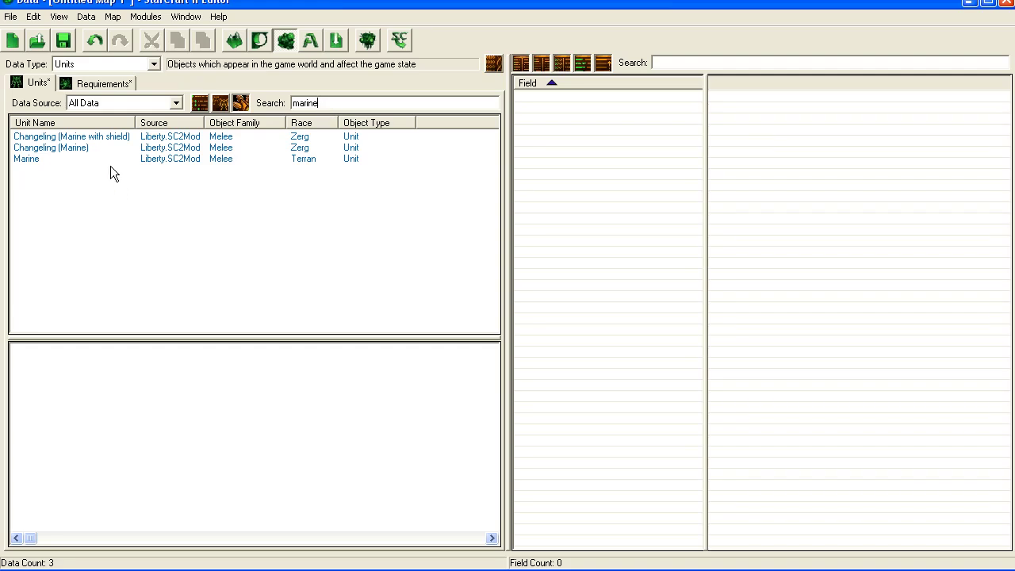
pyautogui.click(110, 159)
# Step: Filter the Marine's fields by "shield" and set Stats - Shield Maximum to 50
pyautogui.click(797, 208)
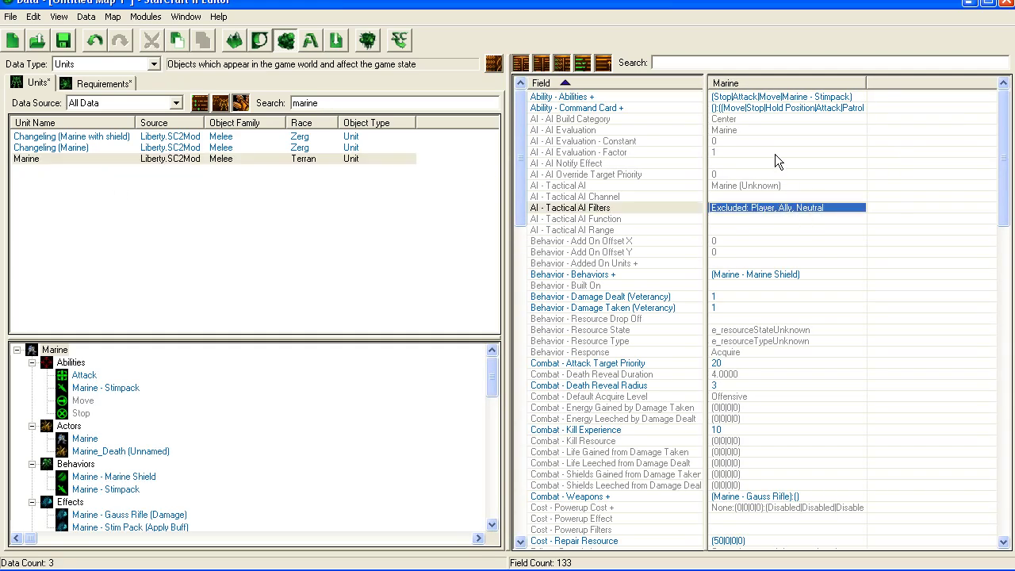
pyautogui.scroll(-5, 775, 296)
pyautogui.click(703, 62)
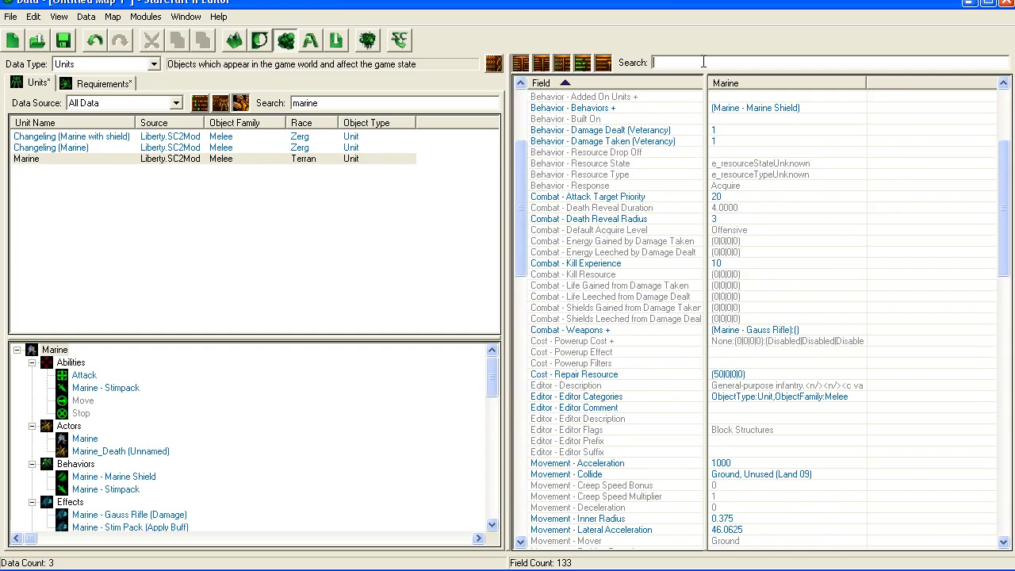
pyautogui.write('shield')
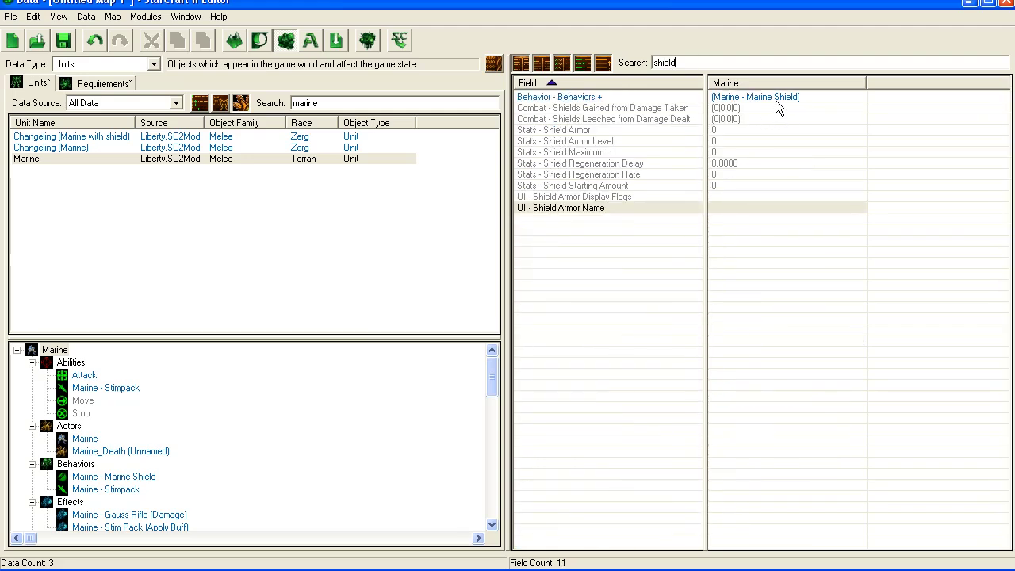
pyautogui.click(761, 129)
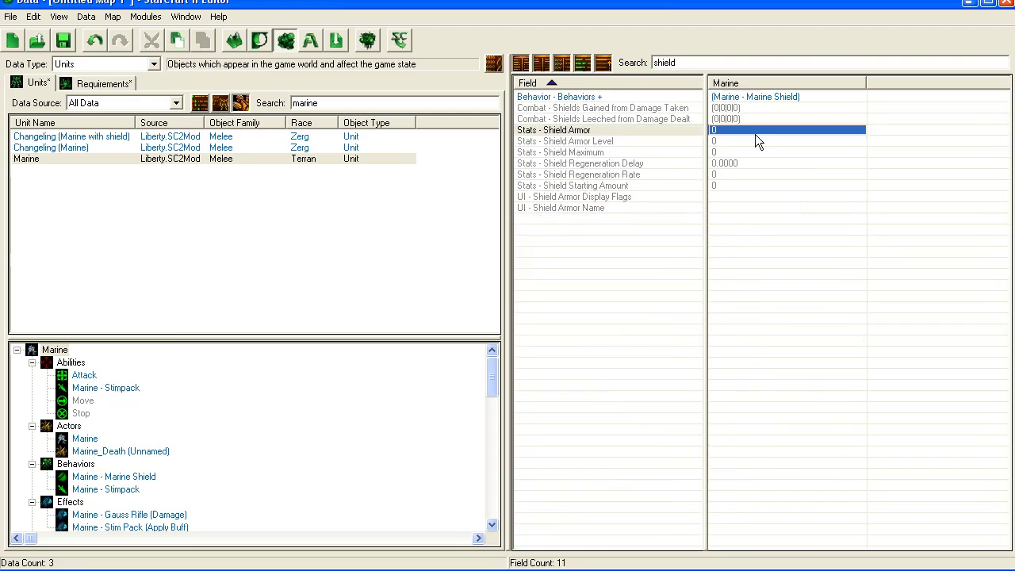
pyautogui.click(752, 141)
pyautogui.click(751, 152)
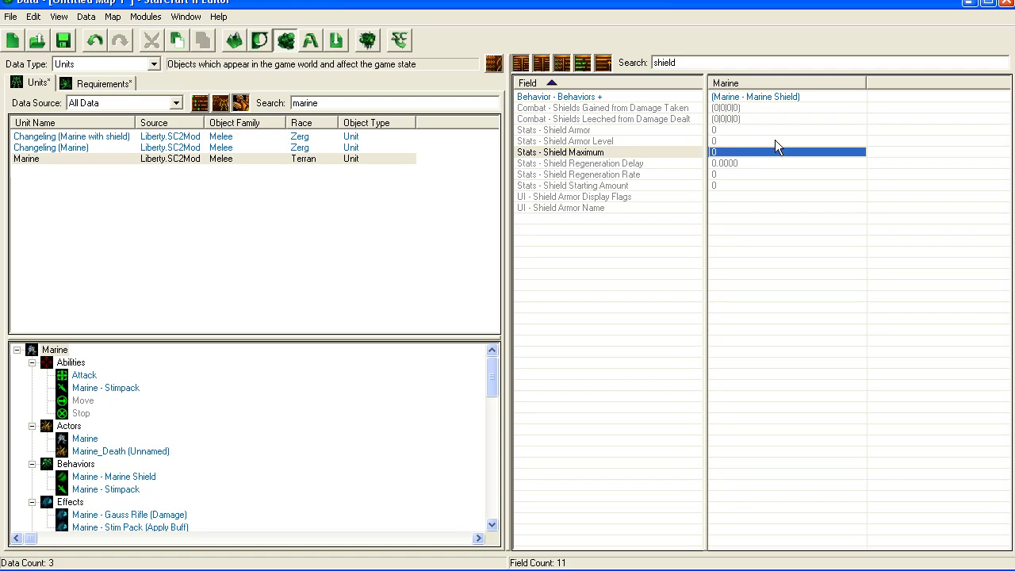
pyautogui.doubleClick(763, 150)
pyautogui.write('50')
pyautogui.press('Return')
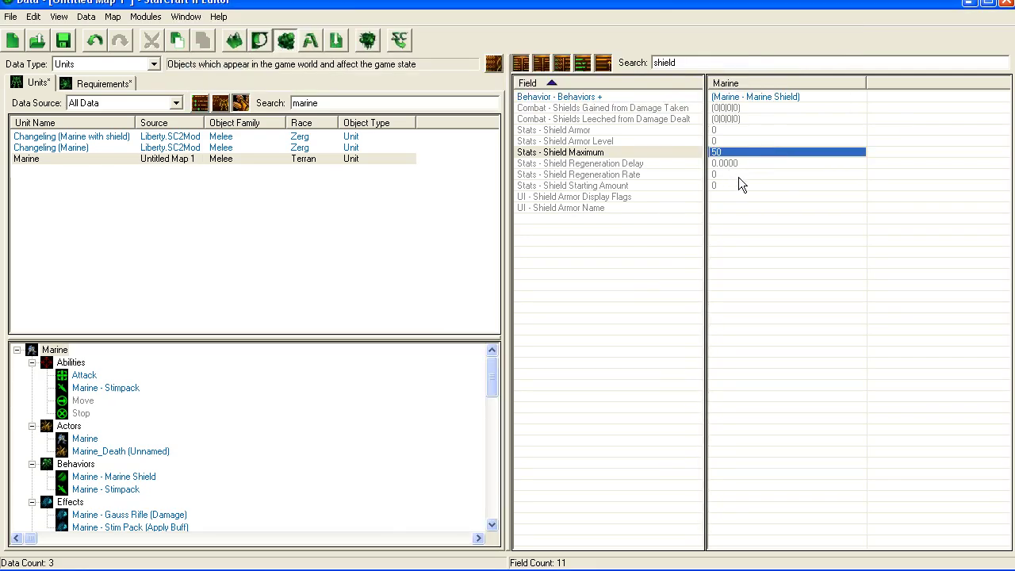
# Step: Set the Marine's Shield Starting Amount to 50, Shield Regeneration Delay to 1 and Shield Regeneration Rate to 10
pyautogui.doubleClick(736, 182)
pyautogui.write('50')
pyautogui.press('Return')
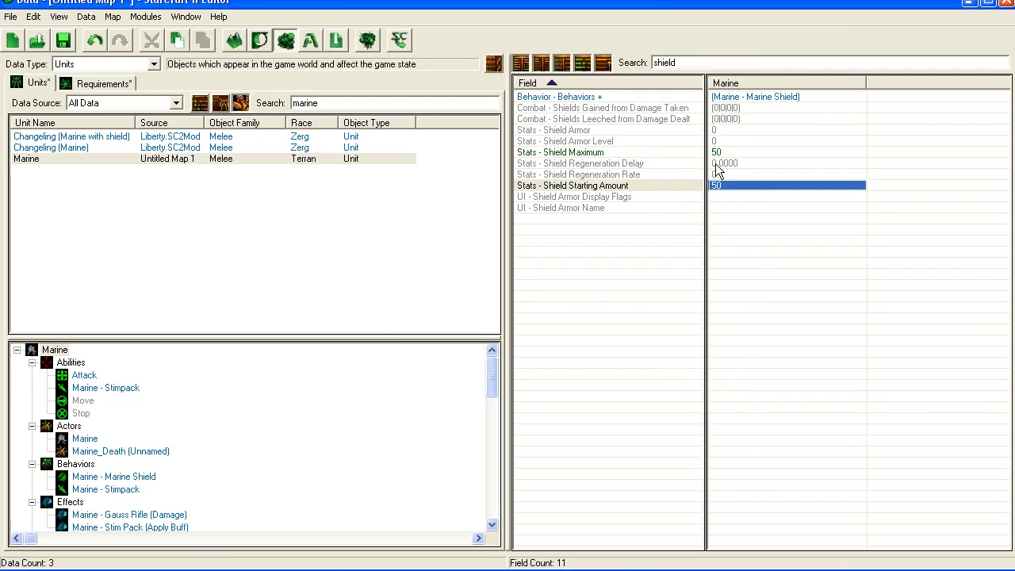
pyautogui.doubleClick(716, 163)
pyautogui.write('1')
pyautogui.press('Return')
pyautogui.click(736, 182)
pyautogui.doubleClick(733, 175)
pyautogui.write('10')
pyautogui.press('Return')
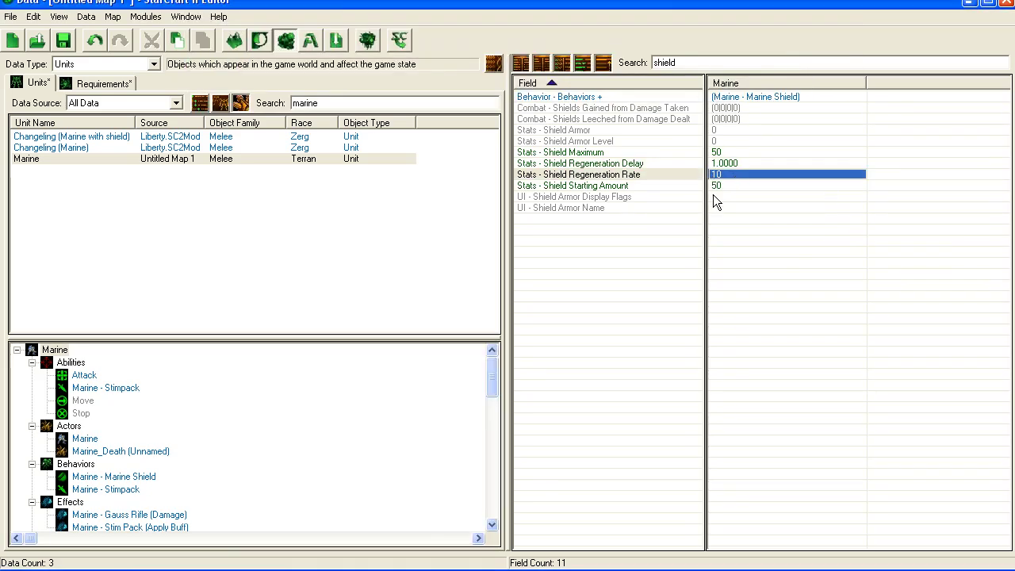
# Step: Search the units for "high", select the High Templar and copy the text key of its UI - Shield Armor Name
pyautogui.doubleClick(731, 207)
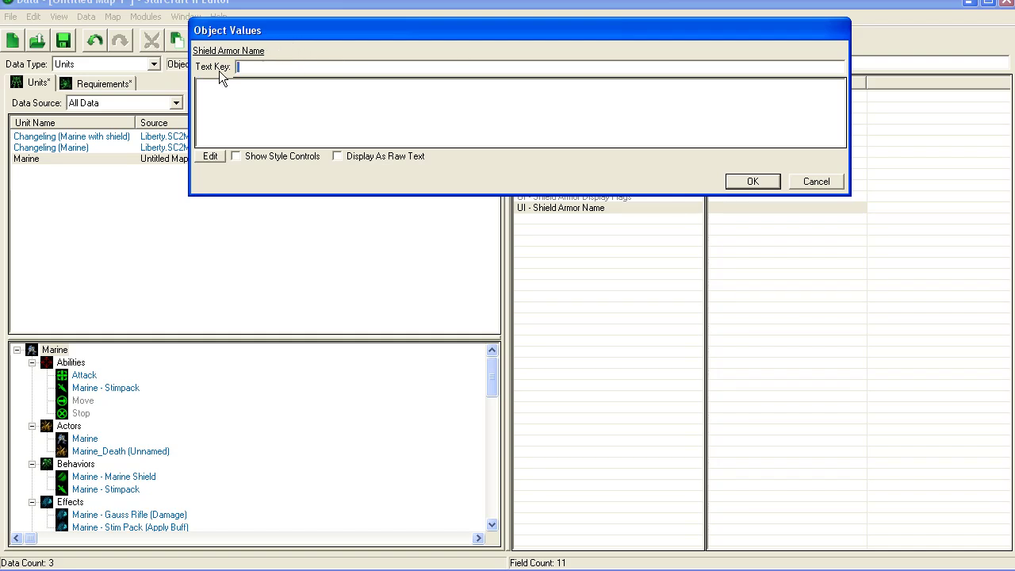
pyautogui.press('Escape')
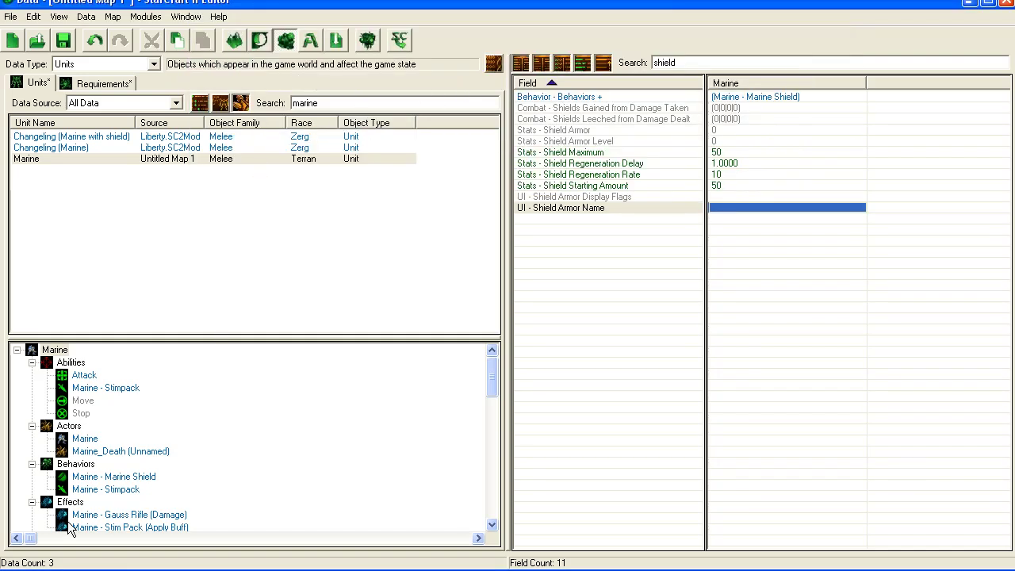
pyautogui.doubleClick(321, 103)
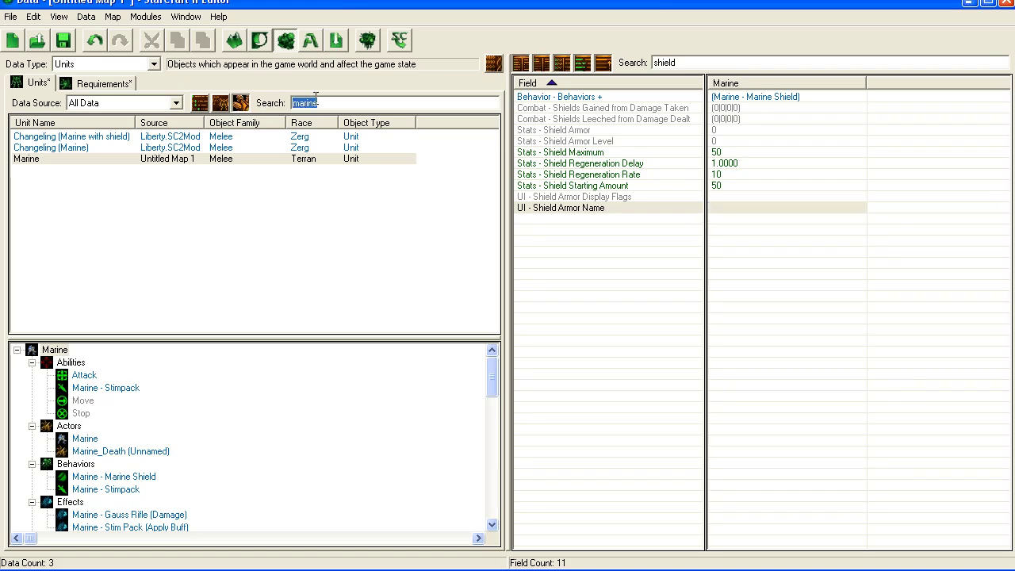
pyautogui.write('high')
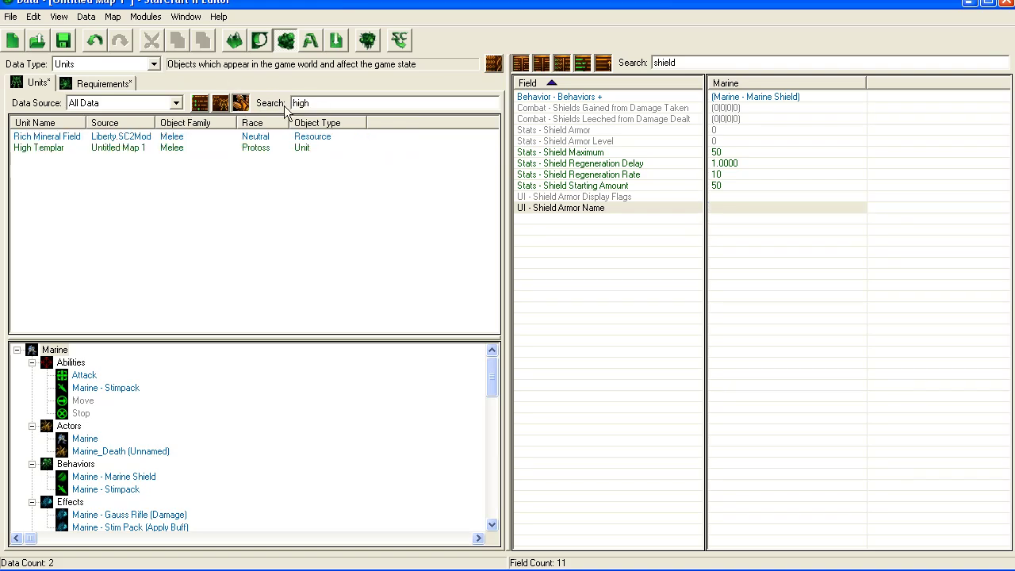
pyautogui.click(143, 149)
pyautogui.doubleClick(742, 196)
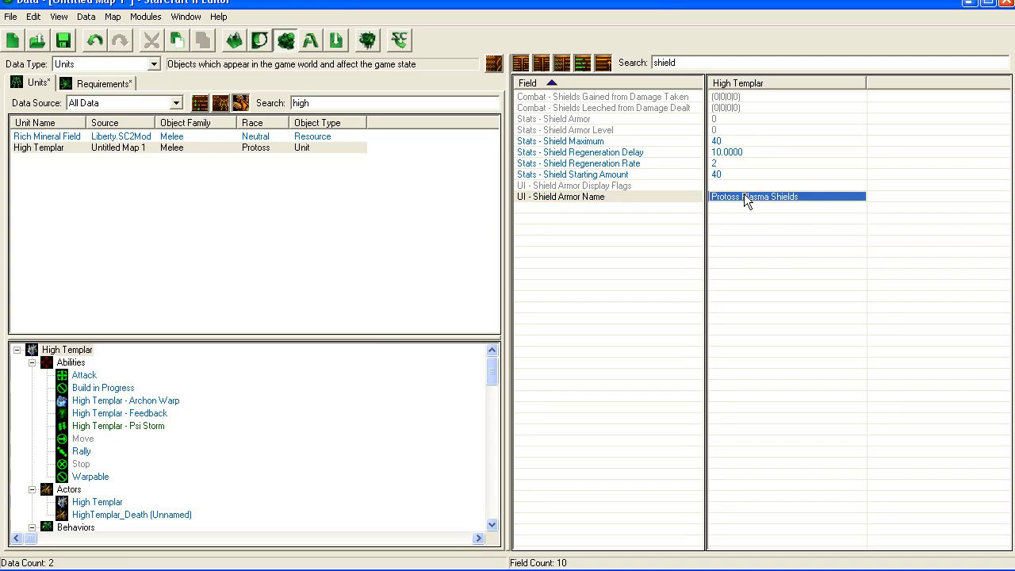
pyautogui.moveTo(409, 68); pyautogui.dragTo(237, 68)
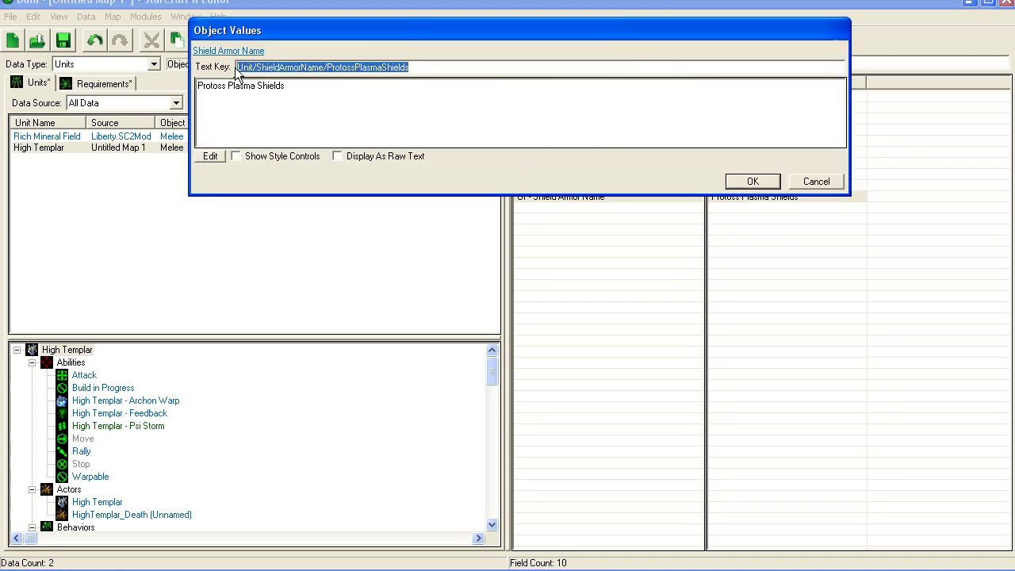
pyautogui.press('super+r')
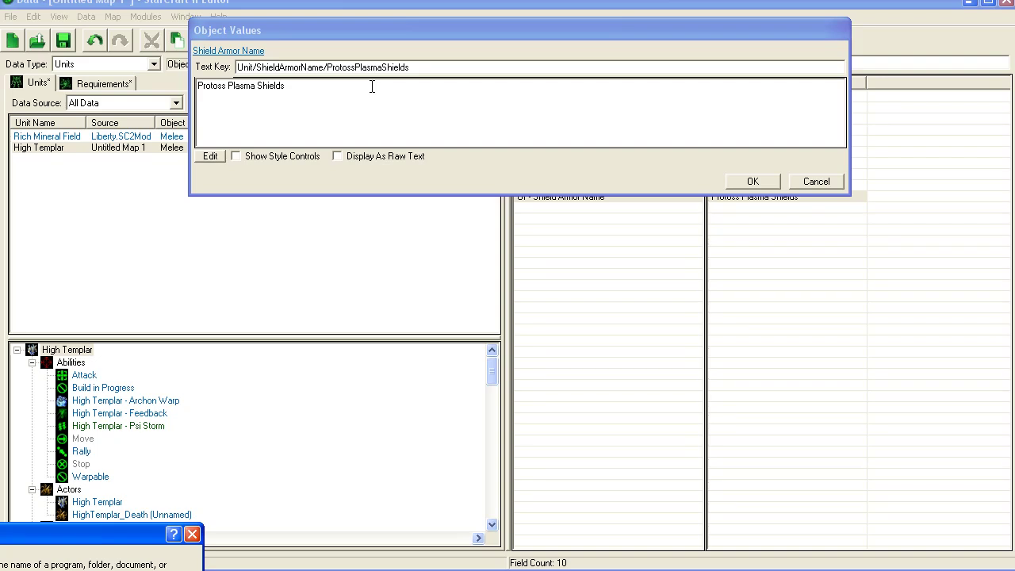
pyautogui.doubleClick(341, 68)
pyautogui.hotkey('ctrl', 'c')
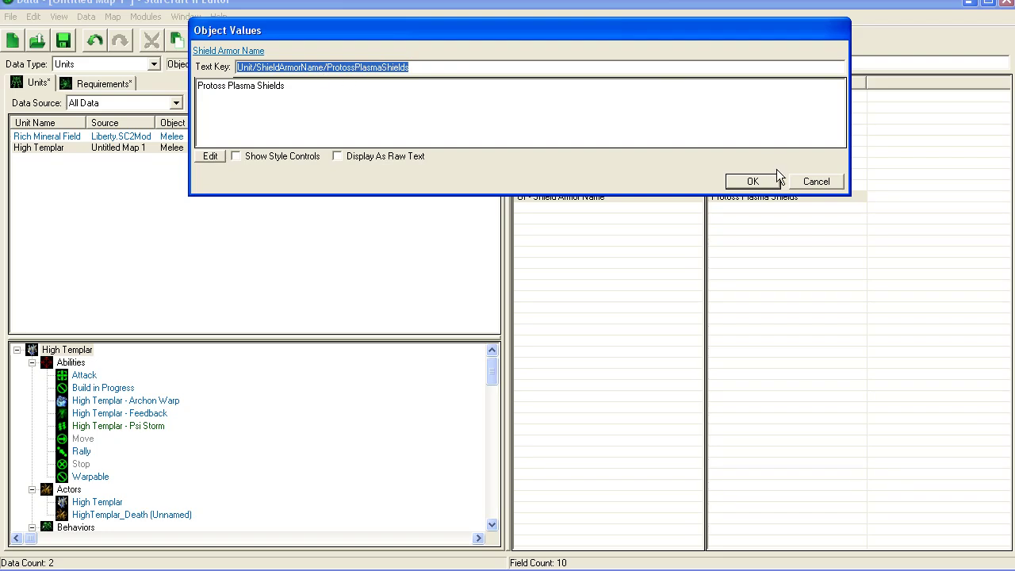
pyautogui.click(817, 179)
# Step: Search the units for "marine", select the Marine and set its Shield Armor Name text key to Unit/ShieldArmorName/ProtossPlasmaShields
pyautogui.click(333, 103)
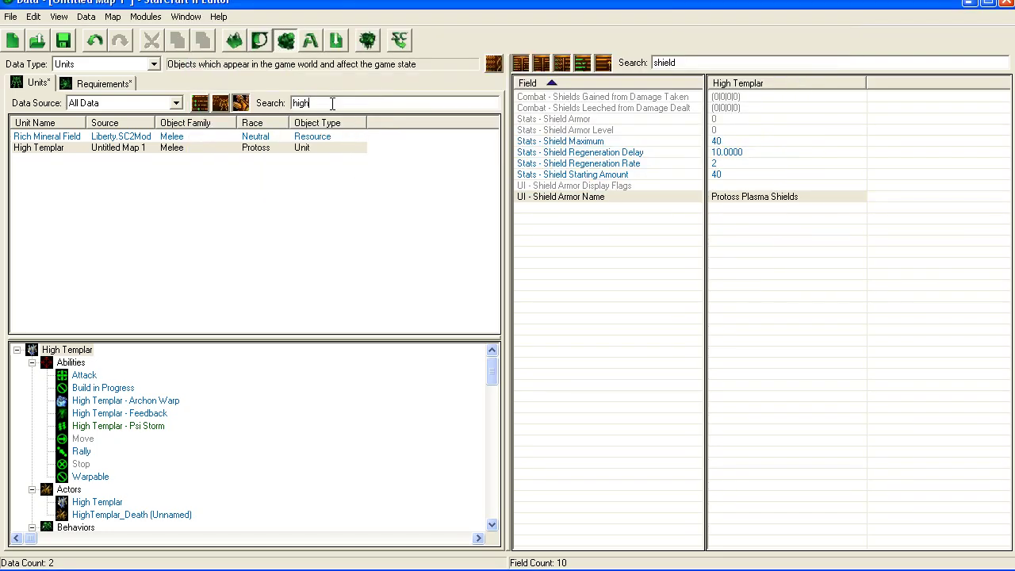
pyautogui.write('mairn')
pyautogui.click(240, 158)
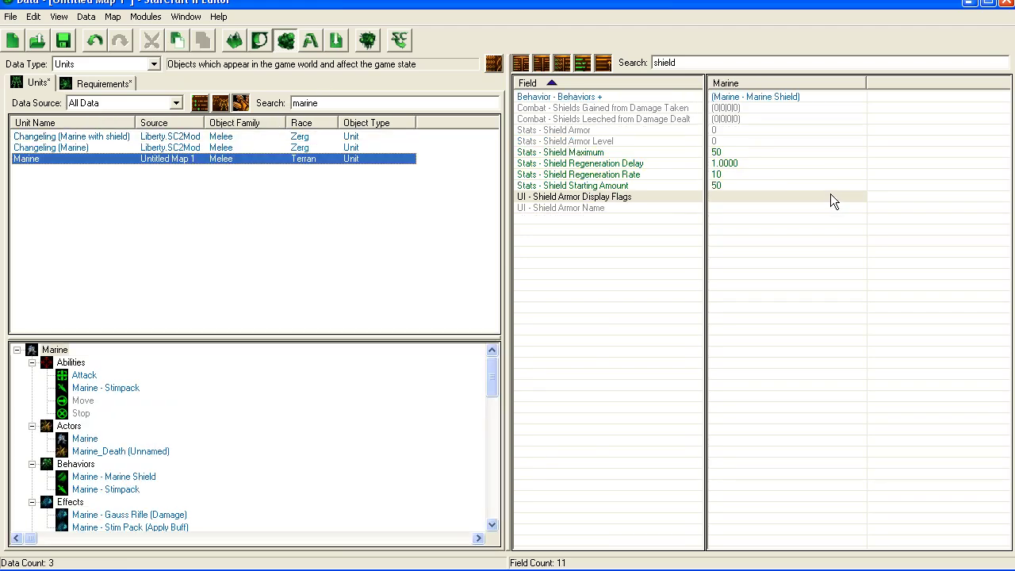
pyautogui.doubleClick(773, 206)
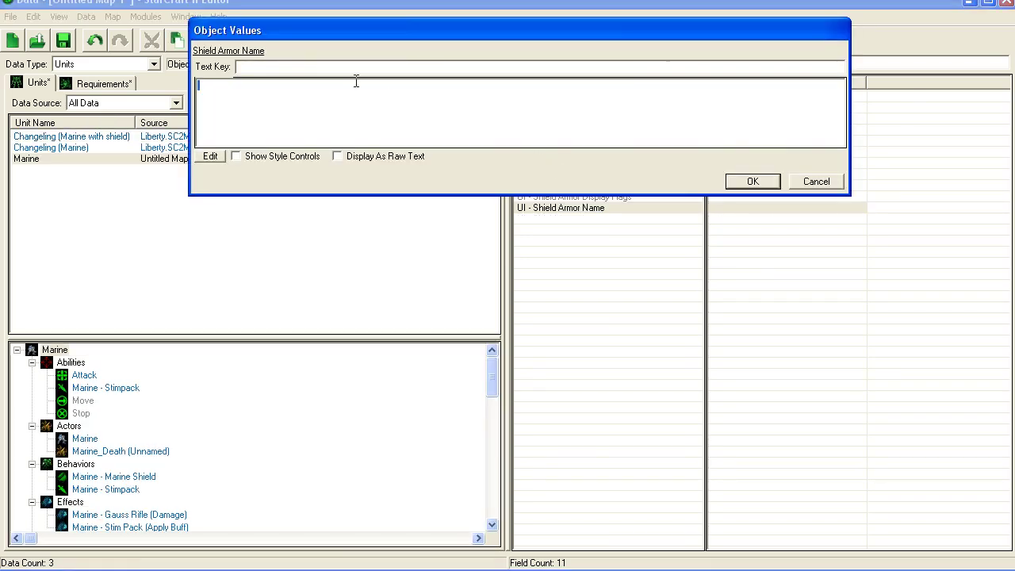
pyautogui.click(363, 66)
pyautogui.hotkey('ctrl', 'v')
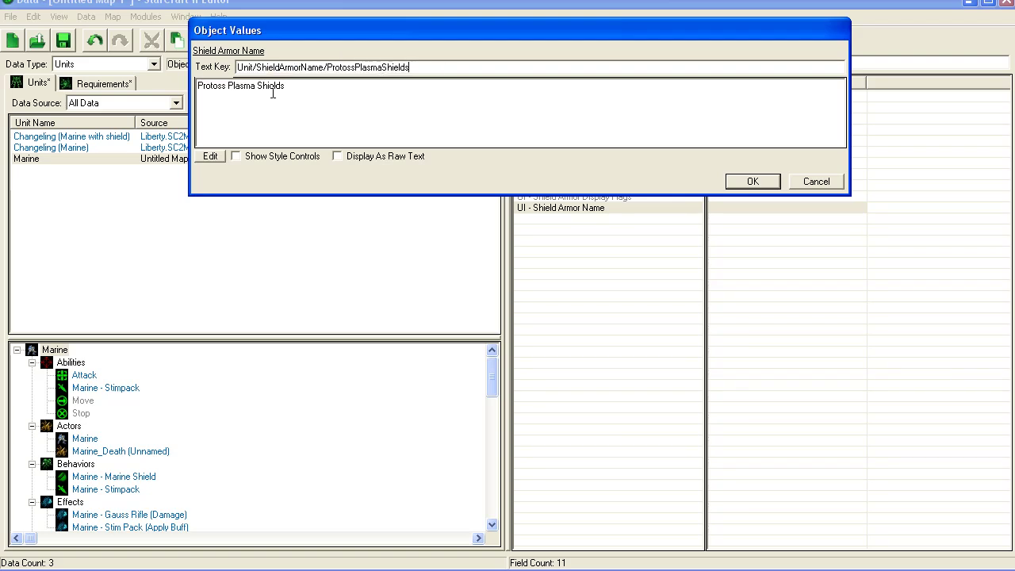
pyautogui.click(752, 182)
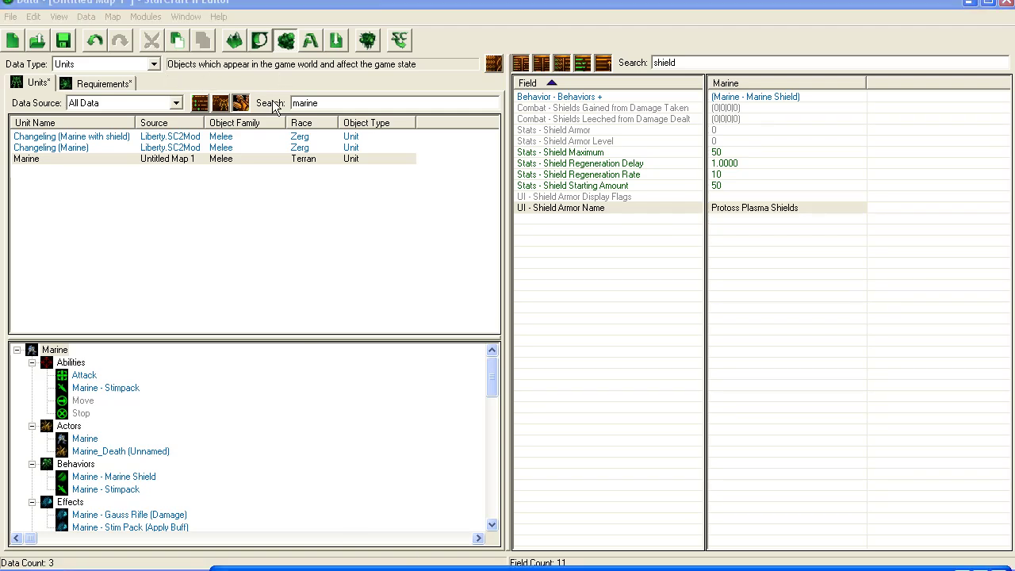
# Step: Show the Upgrades data, search for "shield", select Protoss Shields Level 1 and clear the field filter
pyautogui.click(131, 67)
pyautogui.click(118, 89)
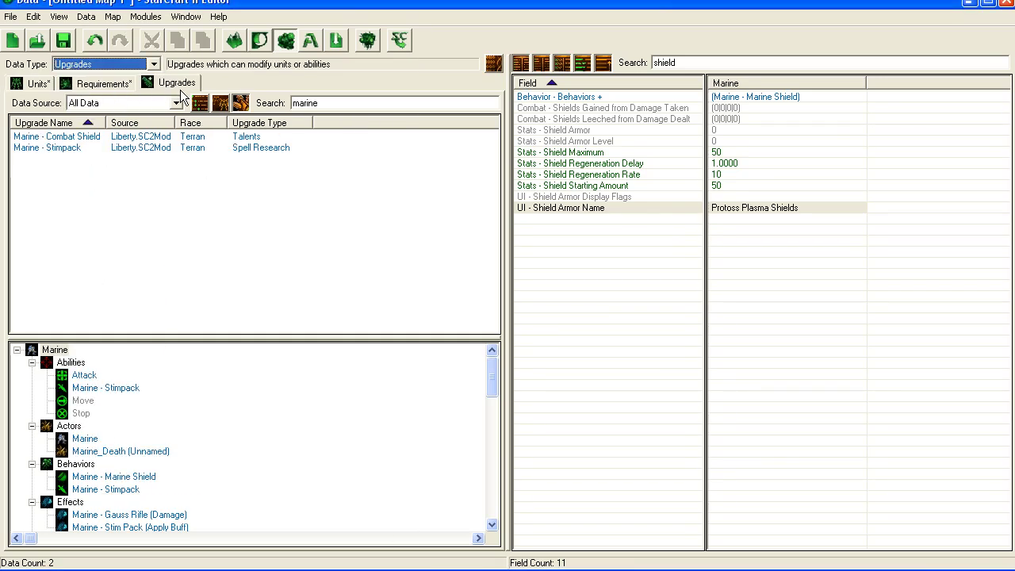
pyautogui.doubleClick(299, 101)
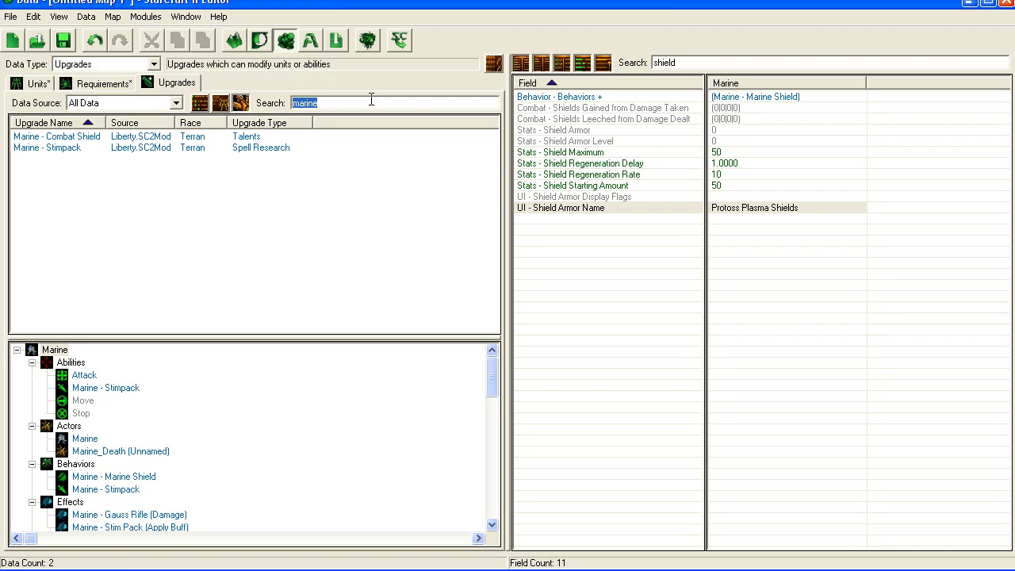
pyautogui.write('shield')
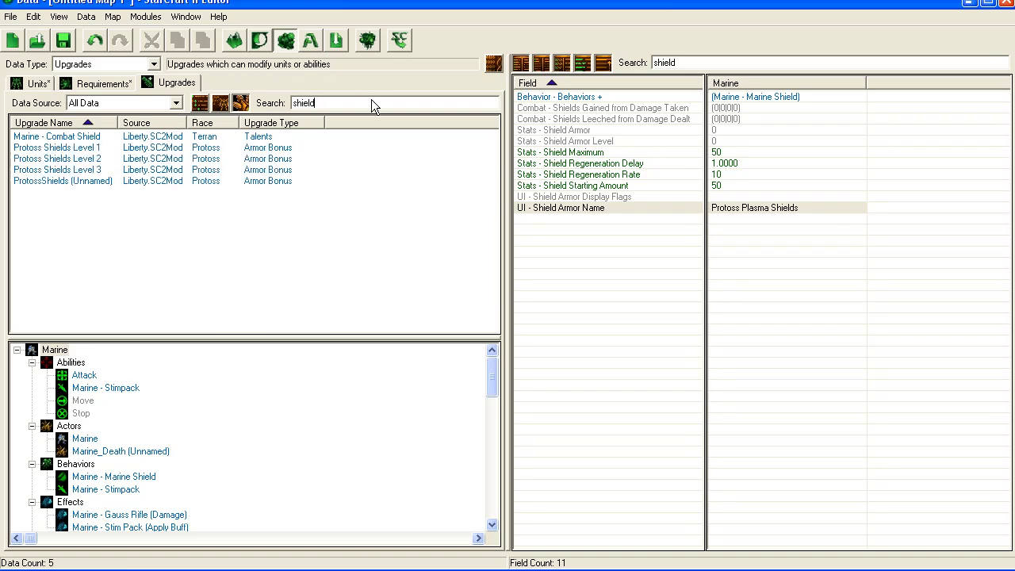
pyautogui.click(231, 148)
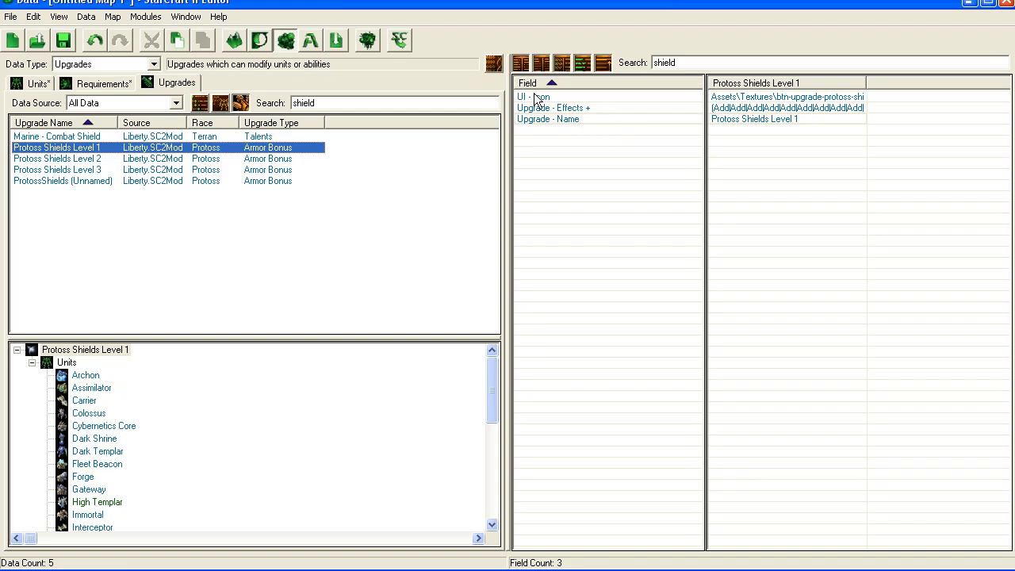
pyautogui.doubleClick(689, 67)
pyautogui.press('BackSpace')
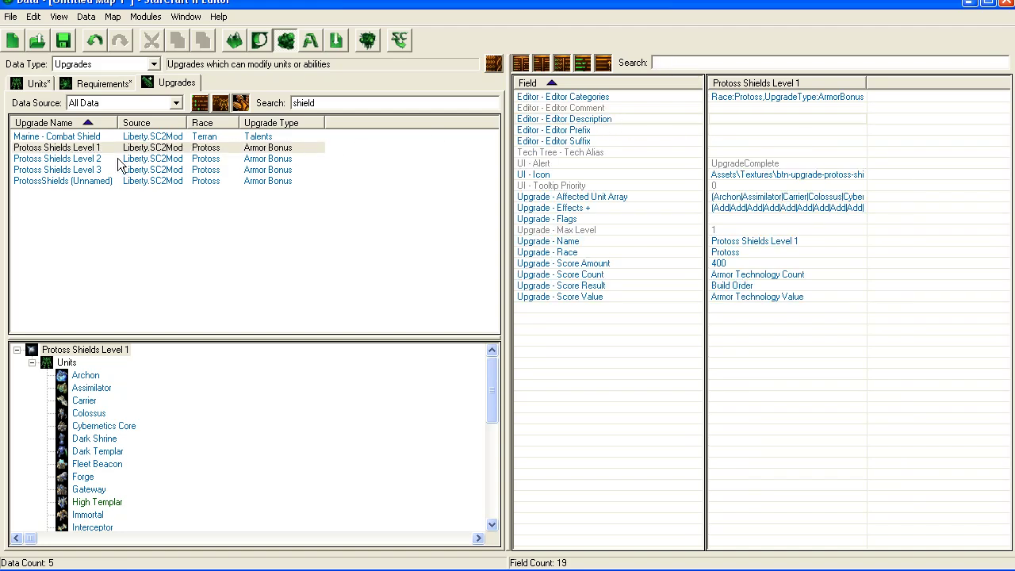
# Step: Open the Upgrade - Effects values of Protoss Shields Level 1 and add a new effect
pyautogui.doubleClick(744, 208)
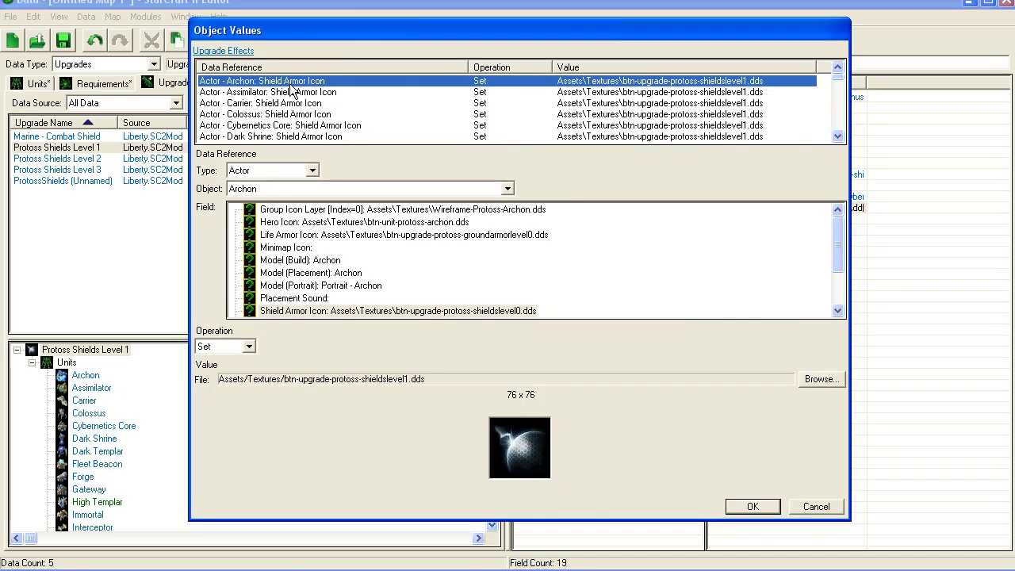
pyautogui.scroll(-12, 364, 101)
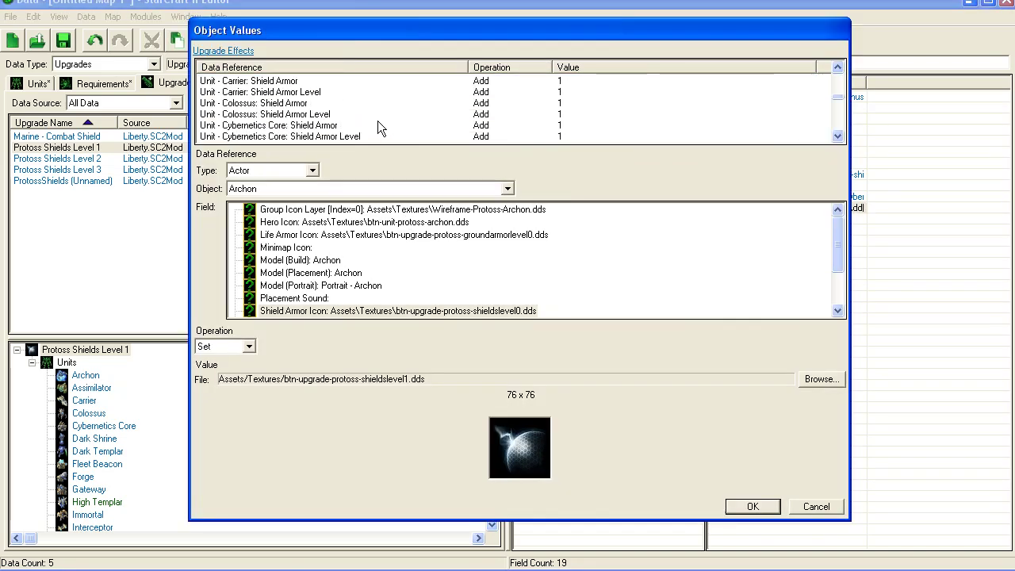
pyautogui.scroll(2, 317, 103)
pyautogui.click(268, 113)
pyautogui.rightClick(231, 113)
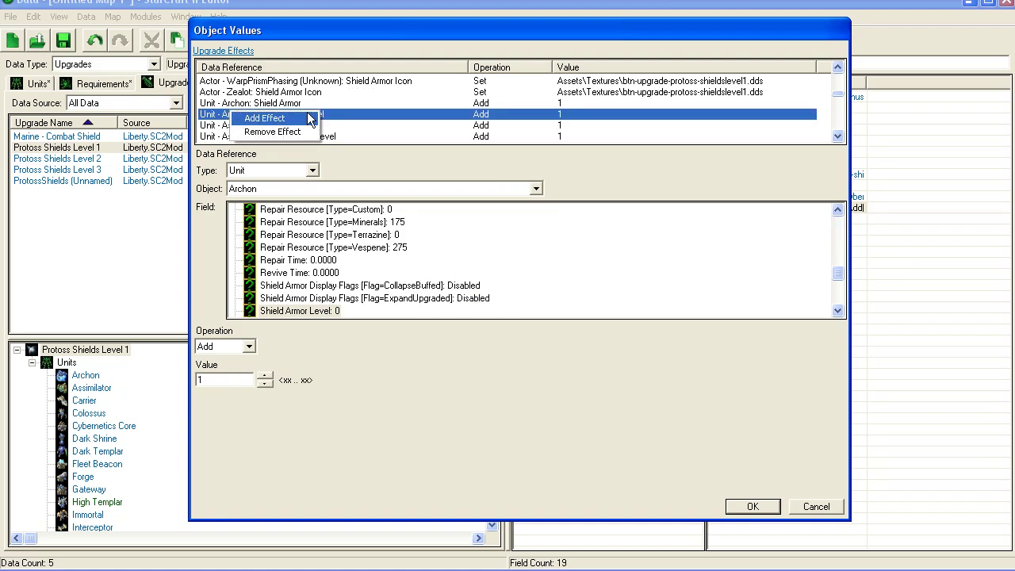
pyautogui.click(309, 118)
# Step: Set the new effect's data reference type to Actor and its object to Marine
pyautogui.click(288, 170)
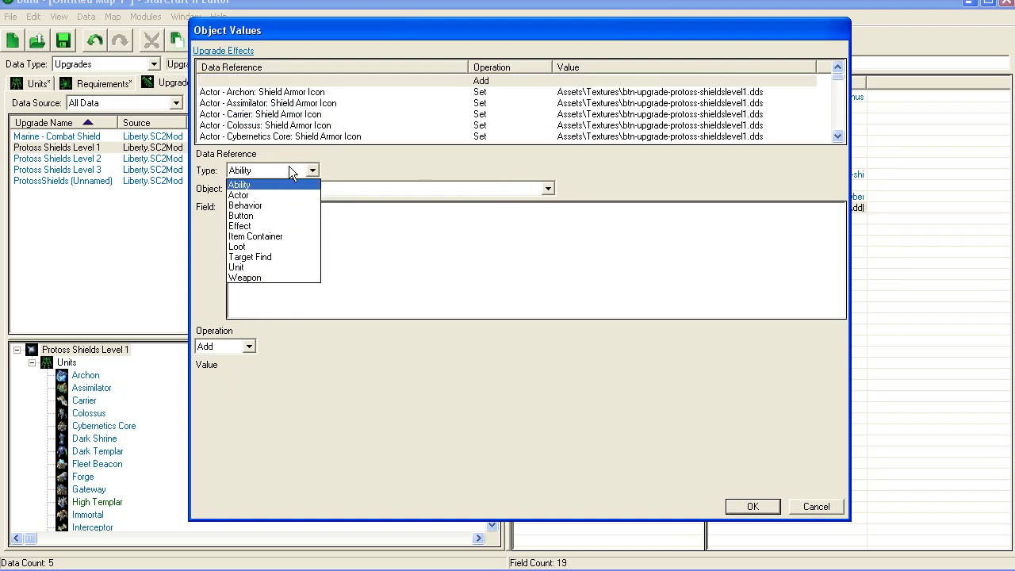
pyautogui.click(262, 193)
pyautogui.click(400, 189)
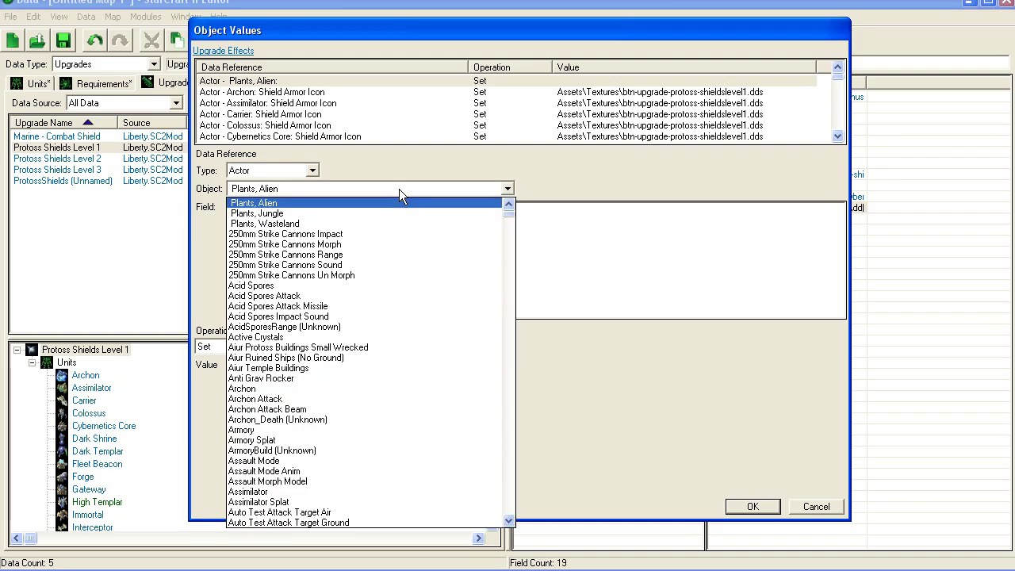
pyautogui.click(399, 189)
pyautogui.press('m')
pyautogui.click(399, 189)
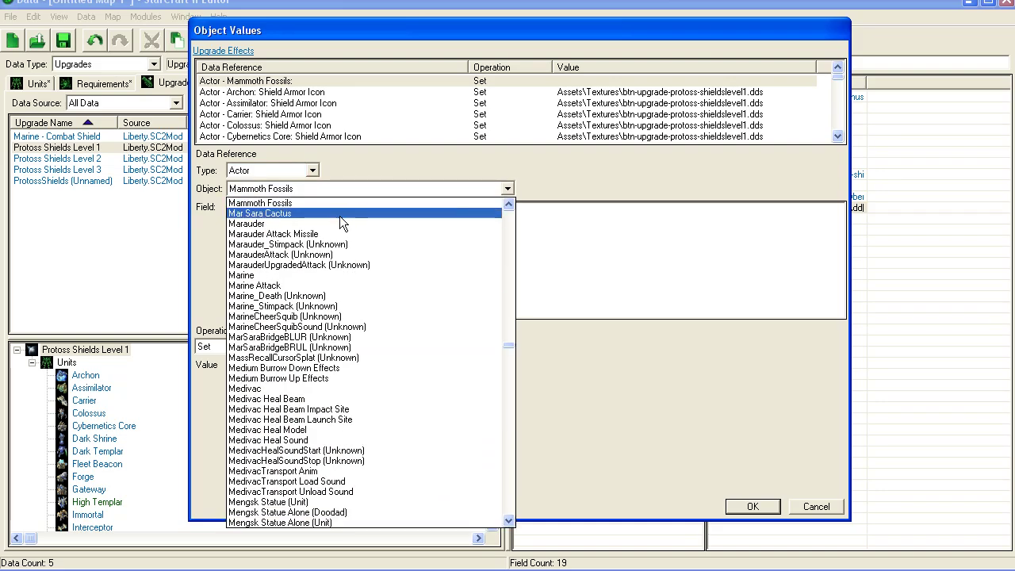
pyautogui.click(278, 276)
# Step: Choose Shield Armor Icon as the Marine effect's field and assign it the file btn-upgrade-protoss-shieldslevel1.dds
pyautogui.scroll(-1, 417, 290)
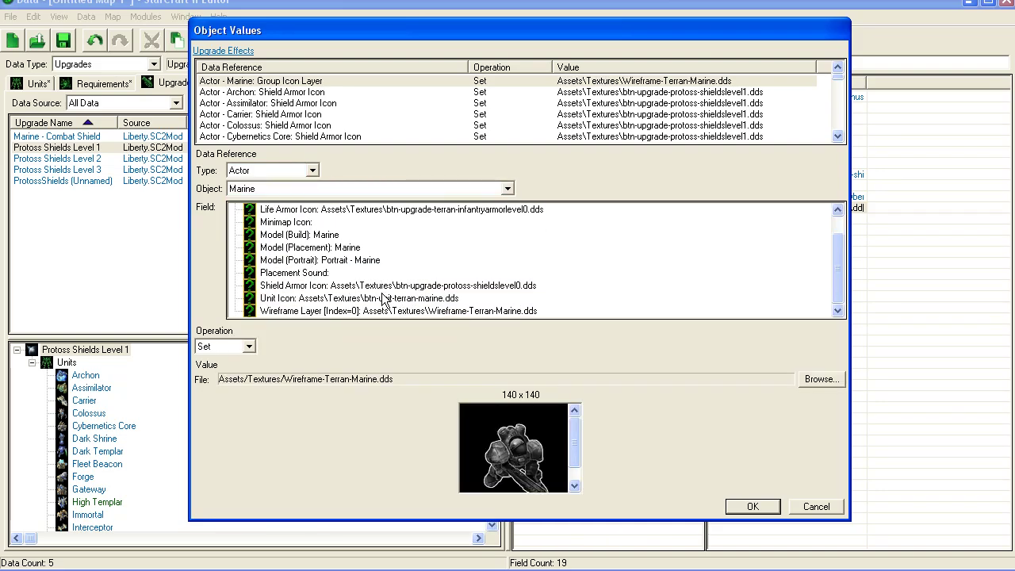
pyautogui.click(383, 298)
pyautogui.click(397, 285)
pyautogui.click(821, 379)
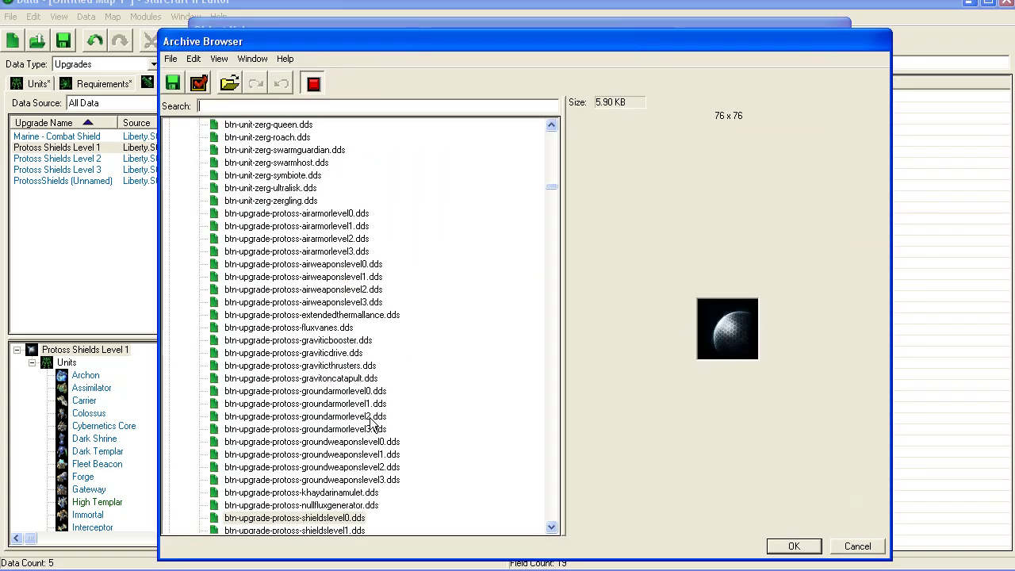
pyautogui.click(351, 530)
pyautogui.click(791, 546)
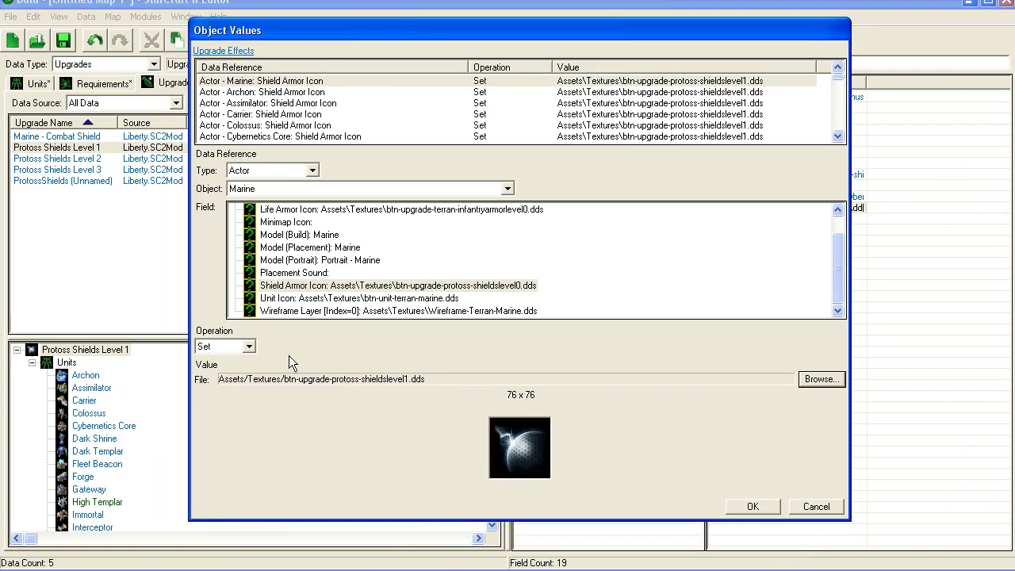
# Step: Add a new effect to the upgrade and set its data reference type to Unit and its object to Marine
pyautogui.click(493, 103)
pyautogui.rightClick(494, 103)
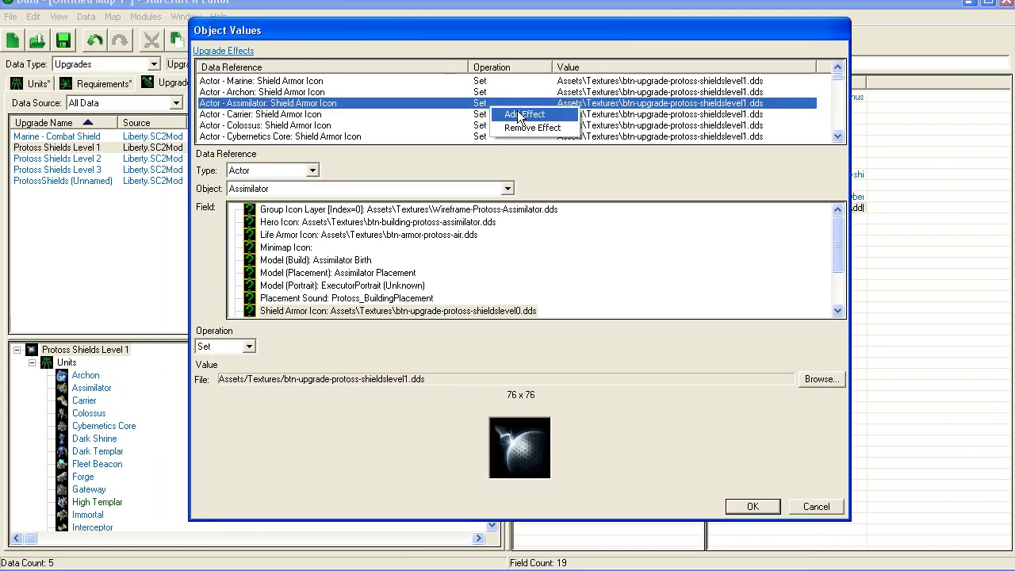
pyautogui.click(523, 111)
pyautogui.click(280, 170)
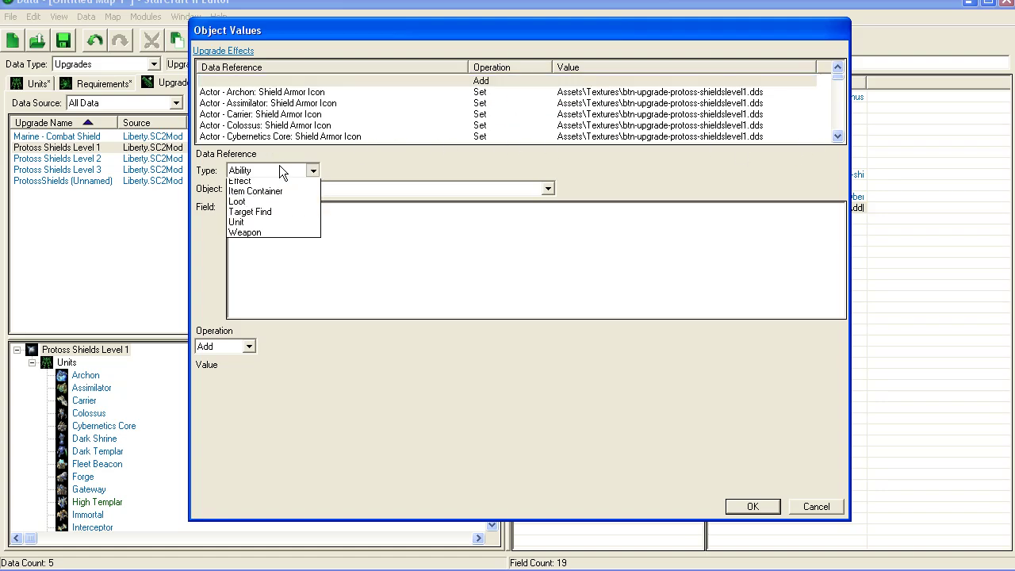
pyautogui.click(269, 267)
pyautogui.click(304, 190)
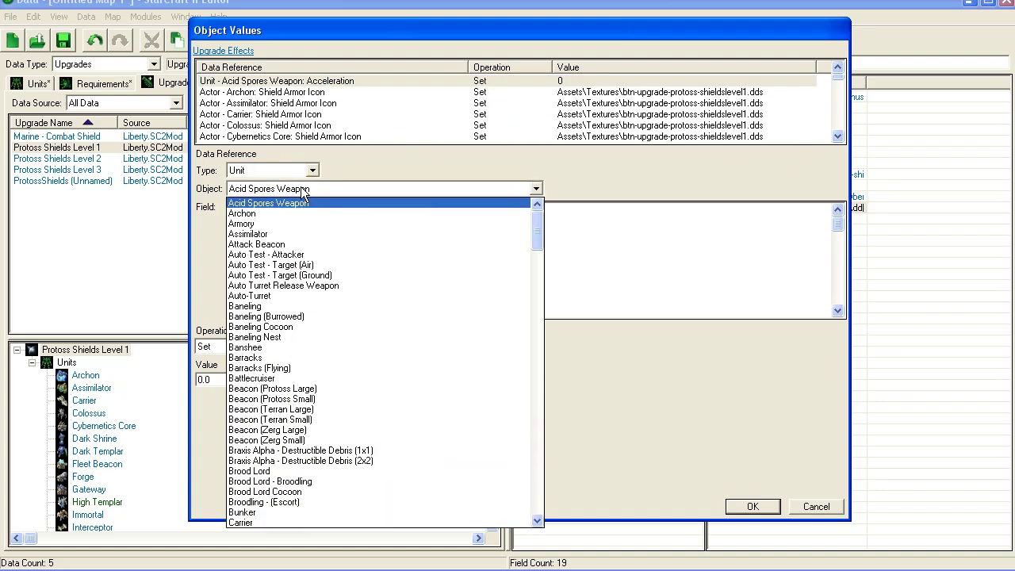
pyautogui.click(303, 191)
pyautogui.click(302, 190)
pyautogui.click(301, 190)
pyautogui.press('m')
pyautogui.click(301, 188)
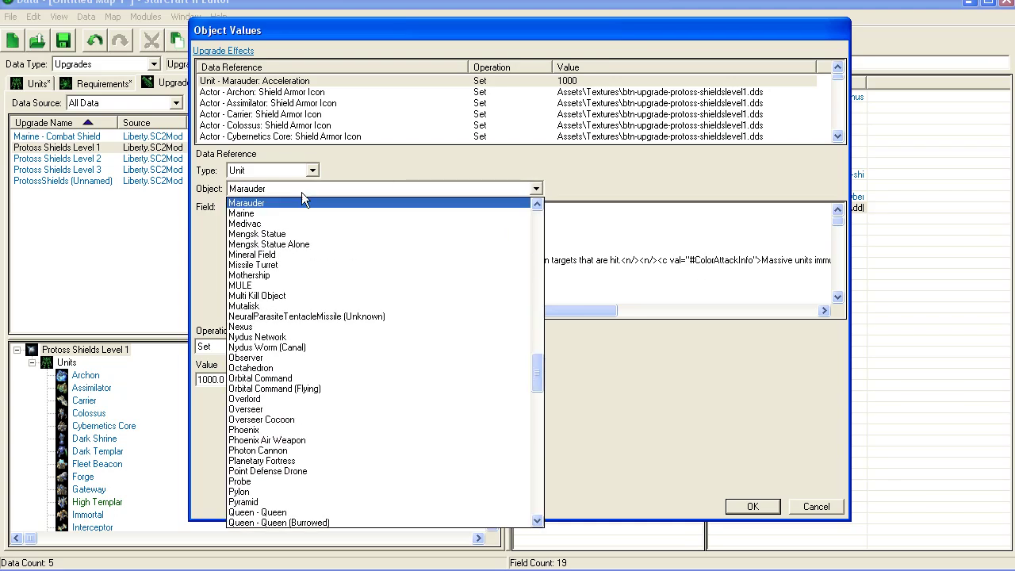
pyautogui.click(298, 211)
# Step: Choose Shield Armor as the Marine effect's field, set its operation to Add and its value to 1
pyautogui.scroll(-6, 355, 260)
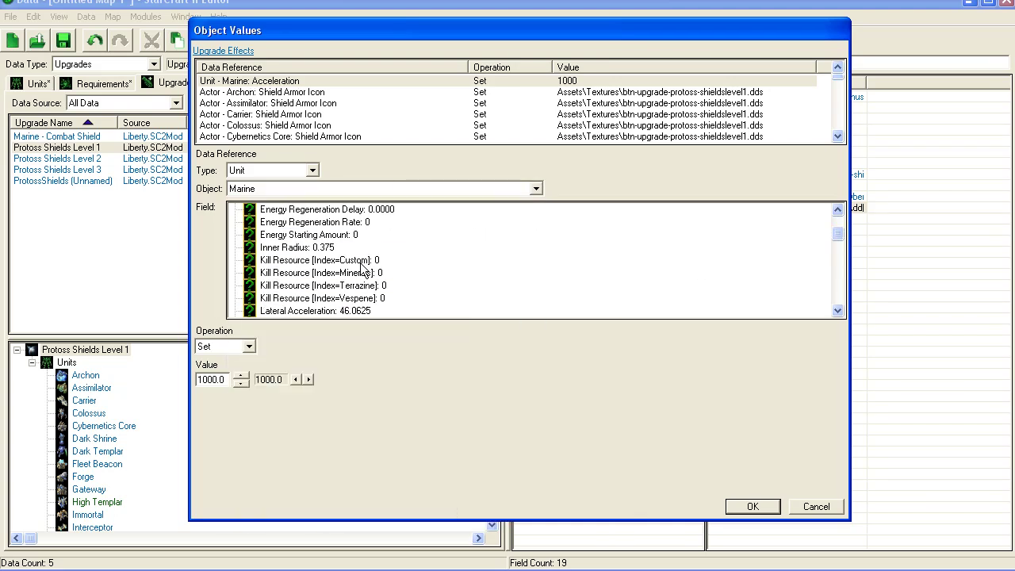
pyautogui.scroll(-5, 371, 272)
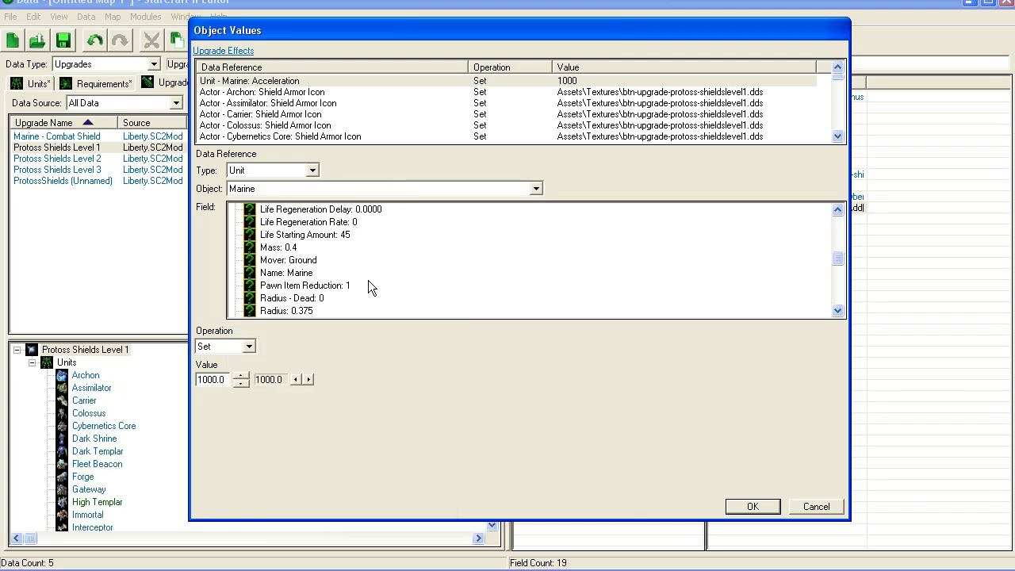
pyautogui.click(314, 298)
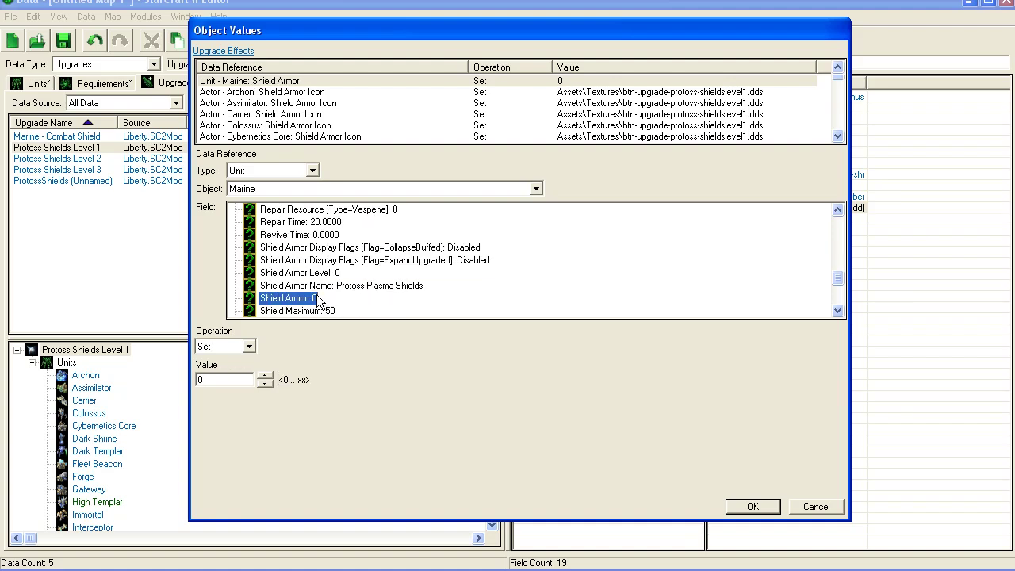
pyautogui.click(249, 347)
pyautogui.click(238, 369)
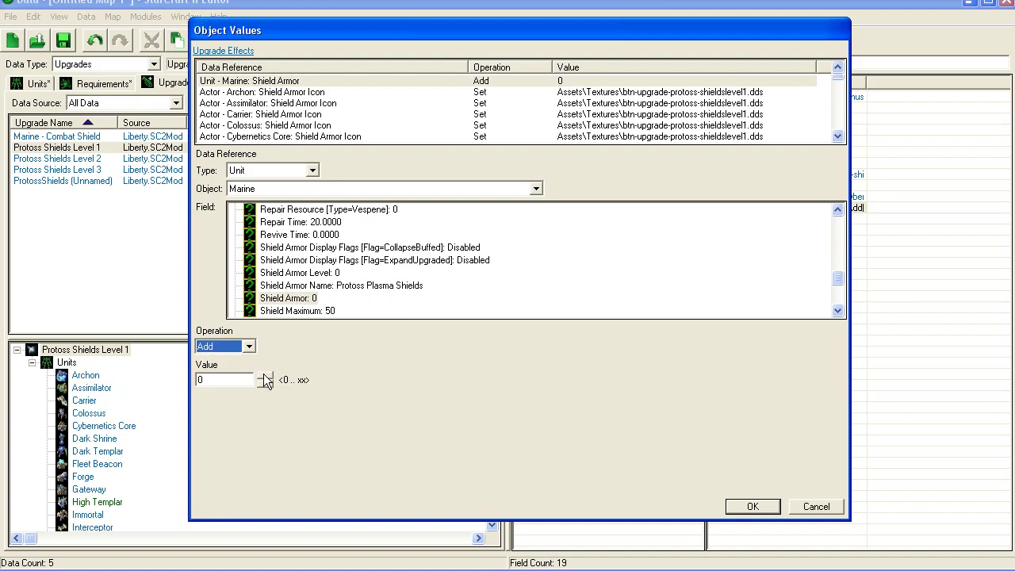
pyautogui.click(265, 376)
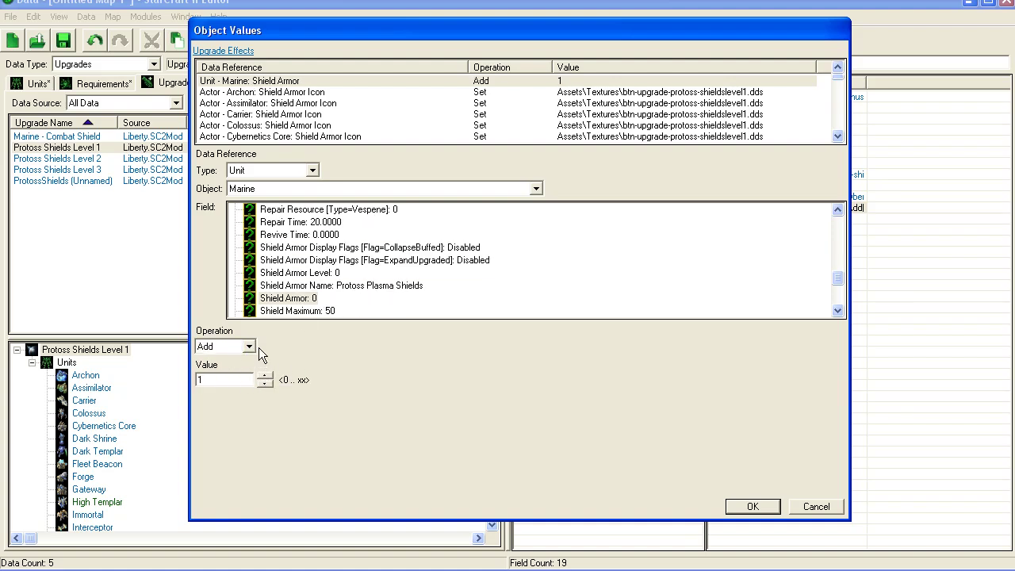
# Step: Add another upgrade effect that also references the Unit type with Marine as its object
pyautogui.rightClick(282, 85)
pyautogui.click(303, 92)
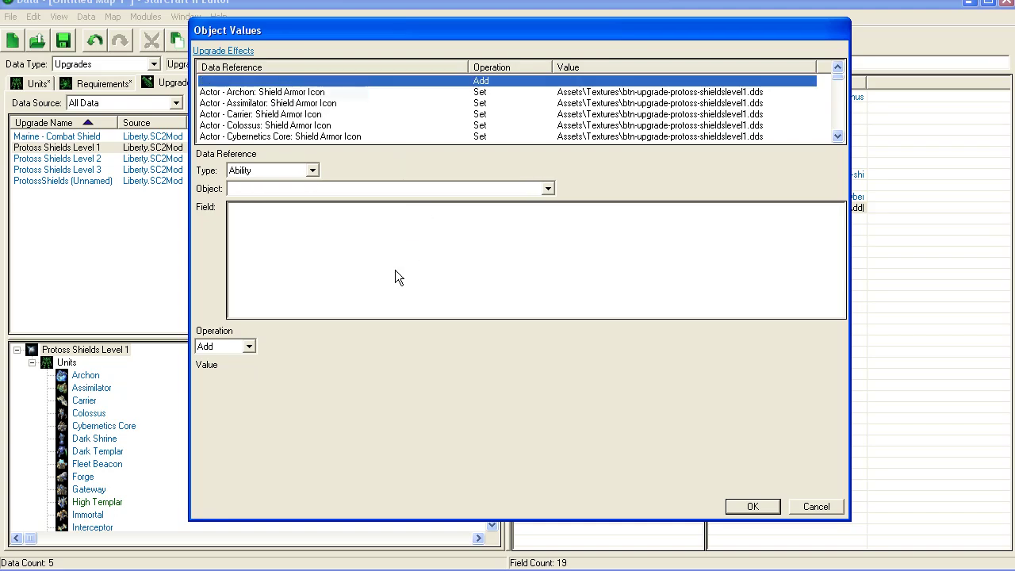
pyautogui.click(283, 168)
pyautogui.click(245, 270)
pyautogui.click(300, 188)
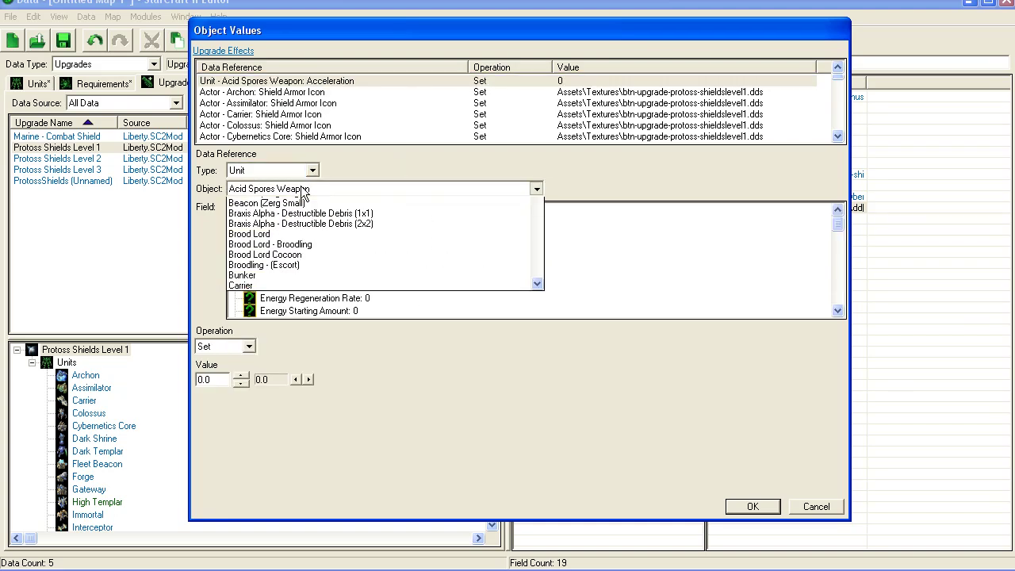
pyautogui.click(301, 186)
pyautogui.press('m')
pyautogui.click(301, 184)
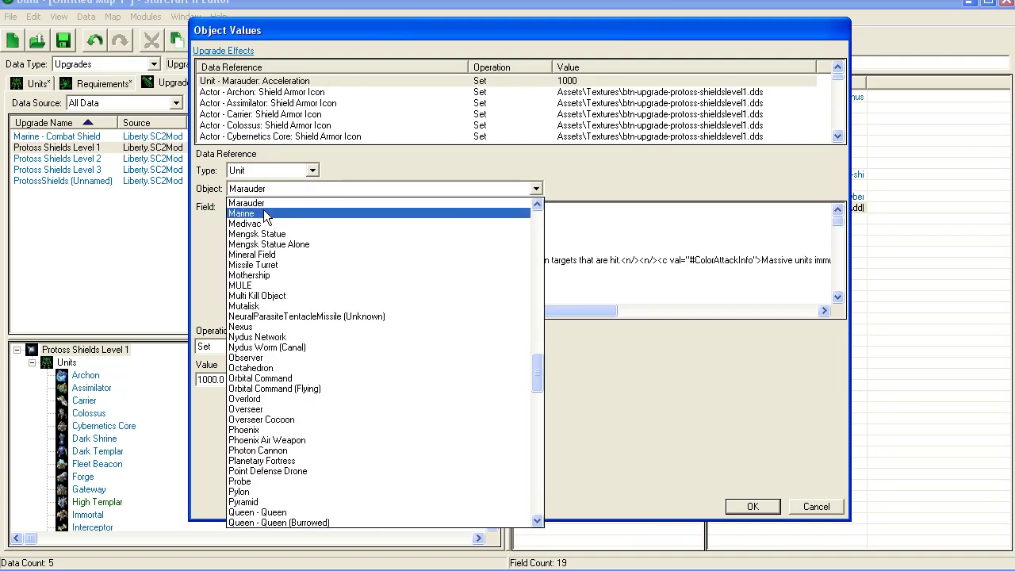
pyautogui.click(274, 214)
# Step: Choose Shield Armor Level as this effect's field, make it Add 1, and accept the upgrade effects
pyautogui.click(324, 234)
pyautogui.scroll(-10, 415, 266)
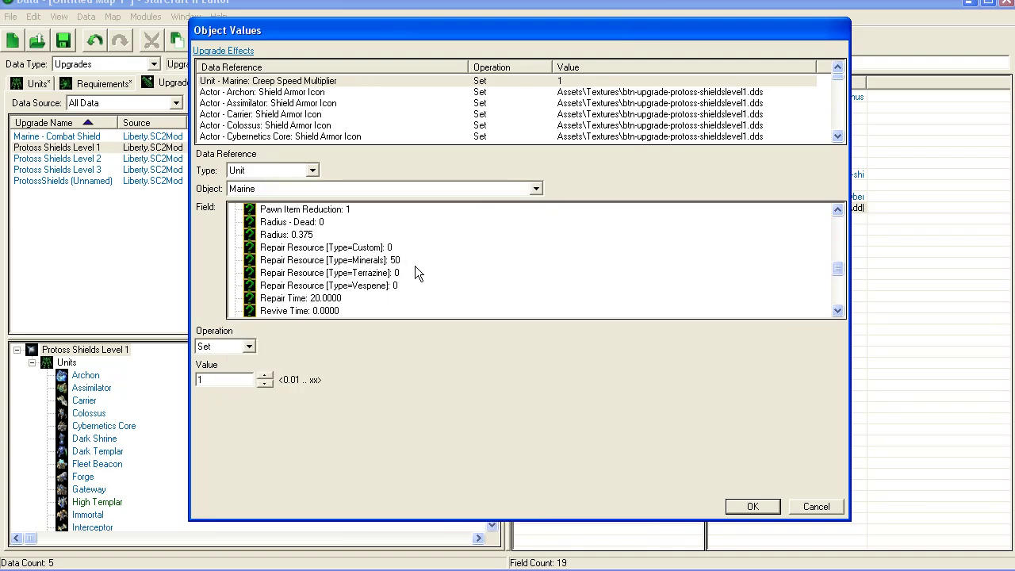
pyautogui.scroll(-5, 418, 263)
pyautogui.scroll(-2, 384, 295)
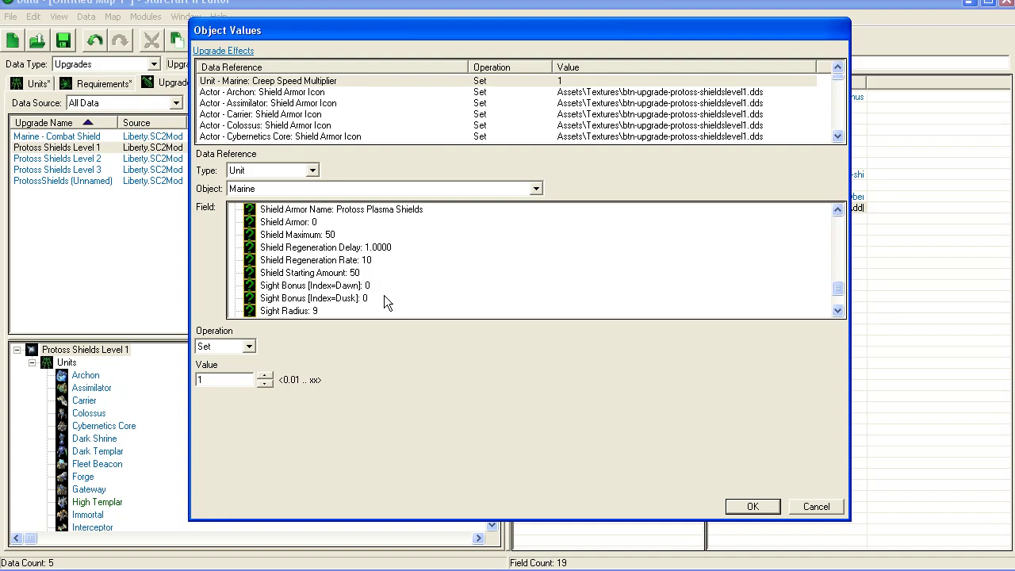
pyautogui.scroll(1, 385, 292)
pyautogui.scroll(2, 346, 256)
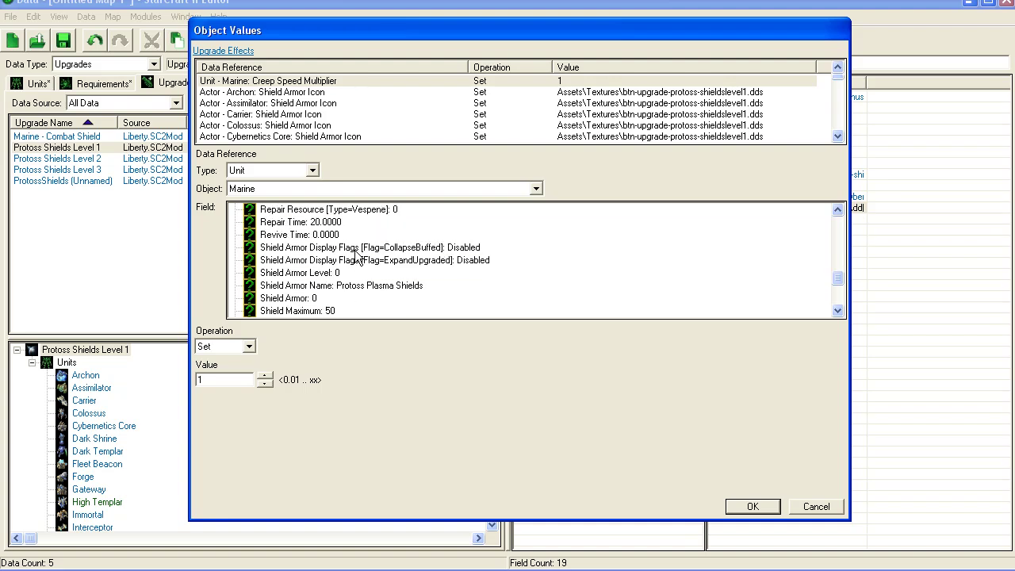
pyautogui.click(309, 272)
pyautogui.click(238, 347)
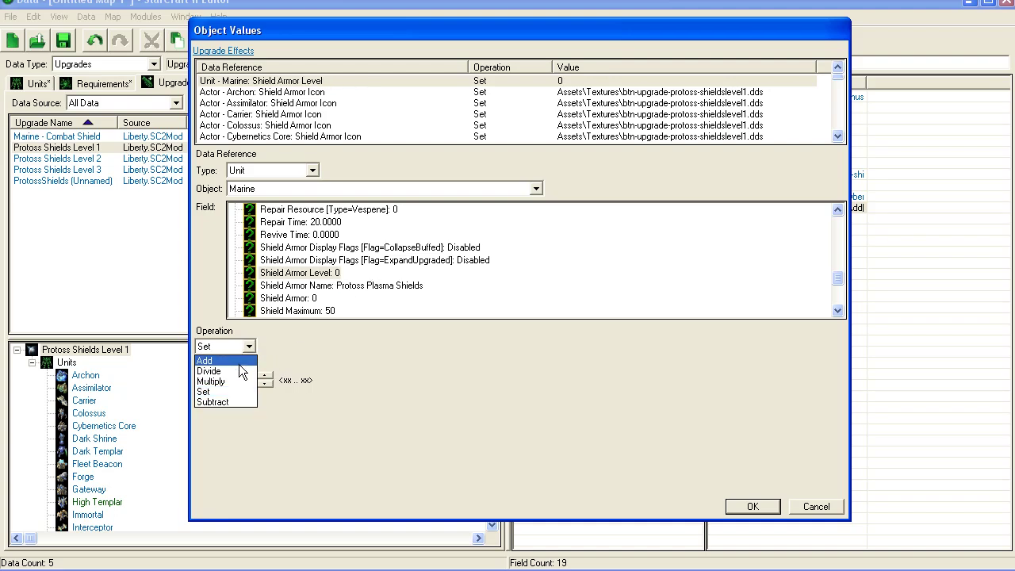
pyautogui.click(239, 361)
pyautogui.click(265, 376)
pyautogui.click(742, 500)
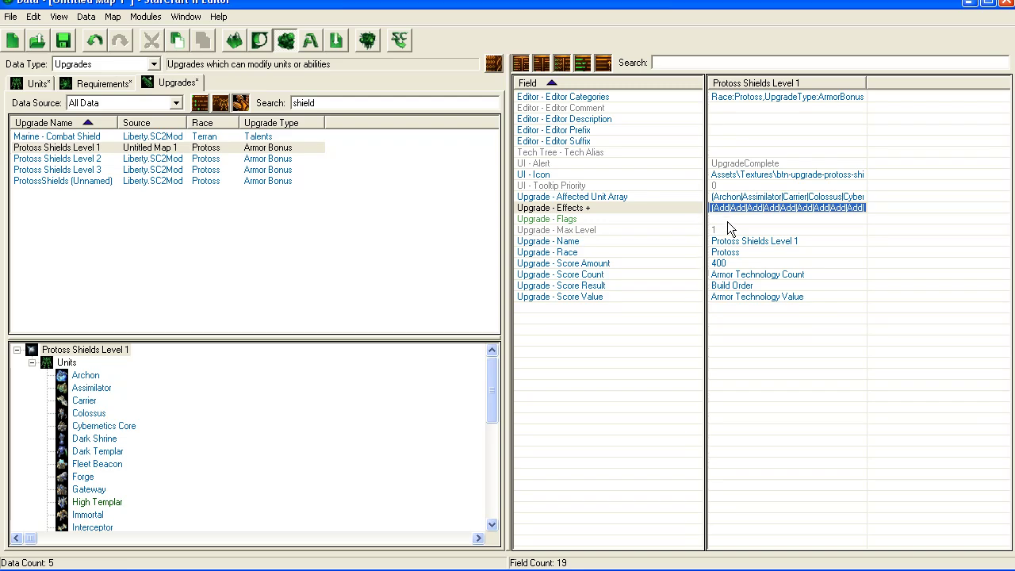
# Step: Add Marine to the Affected Unit Array of Protoss Shields Level 1
pyautogui.doubleClick(769, 197)
pyautogui.press('Escape')
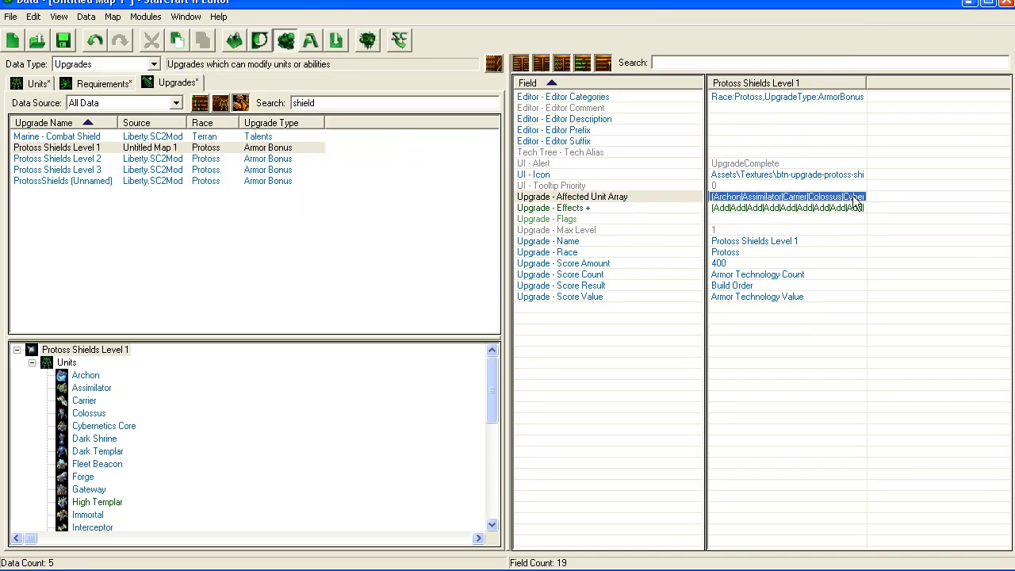
pyautogui.doubleClick(812, 198)
pyautogui.click(841, 81)
pyautogui.doubleClick(467, 179)
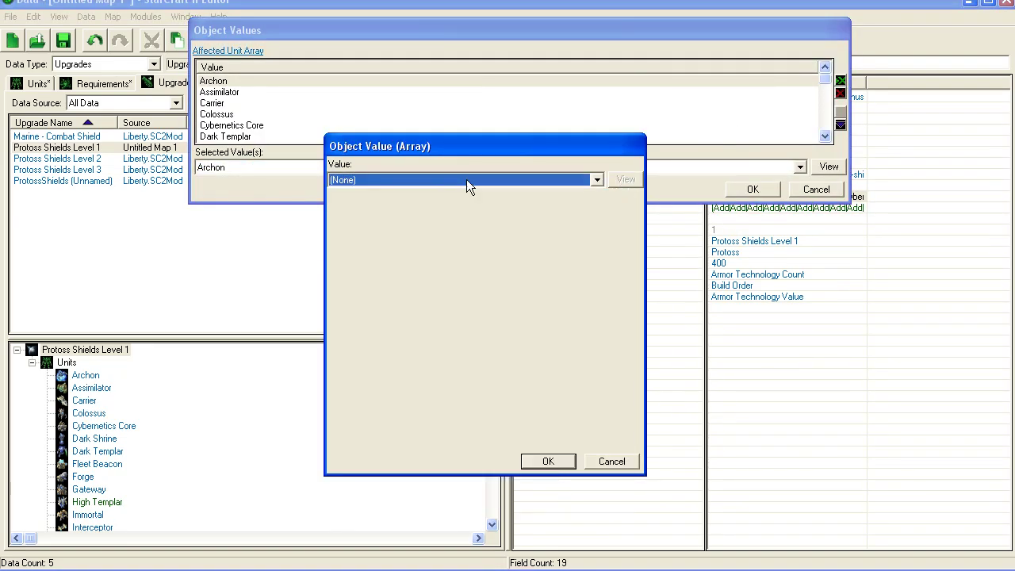
pyautogui.press('m')
pyautogui.click(466, 179)
pyautogui.click(441, 205)
pyautogui.click(547, 462)
pyautogui.click(762, 190)
# Step: Switch to the text notes listing the requested mini tutorials and review the entries
pyautogui.click(712, 570)
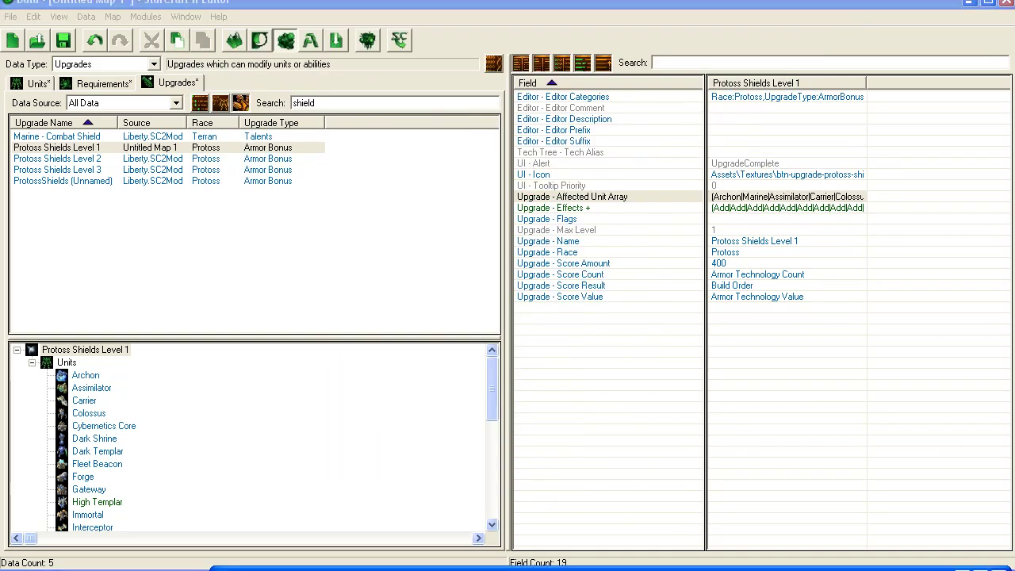
pyautogui.moveTo(755, 242); pyautogui.dragTo(754, 252)
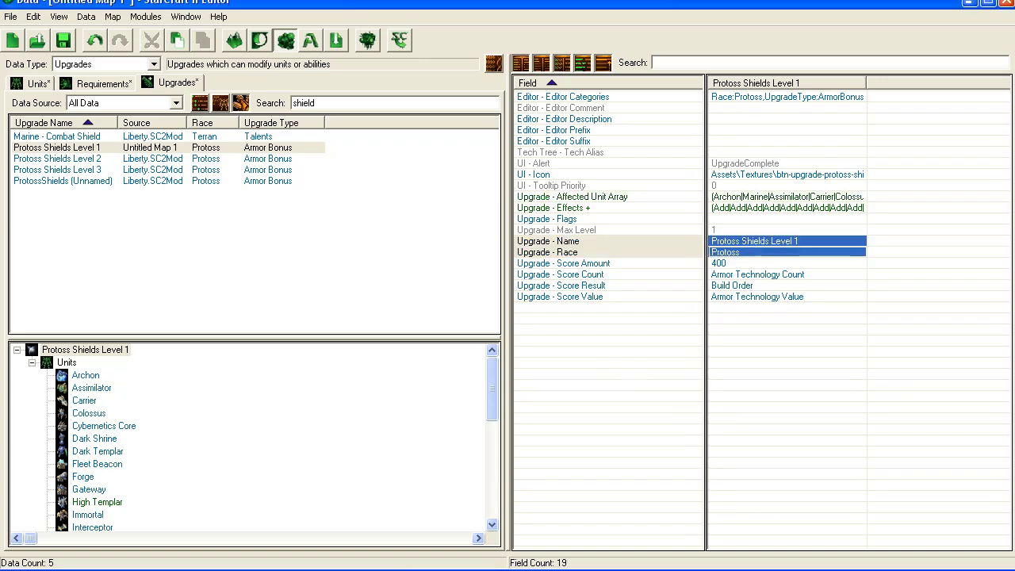
pyautogui.hotkey('alt', 'Tab')
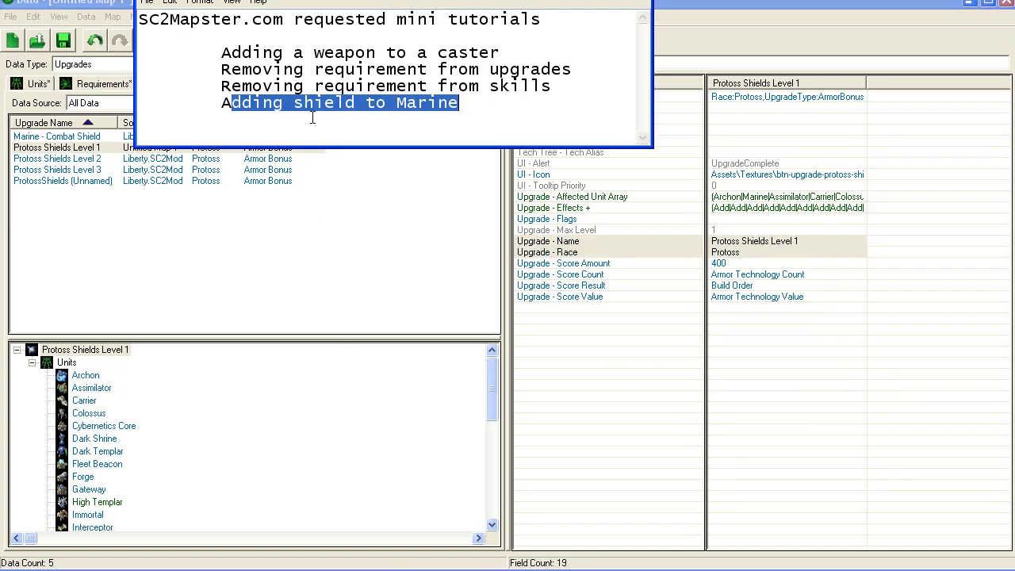
pyautogui.click(337, 104)
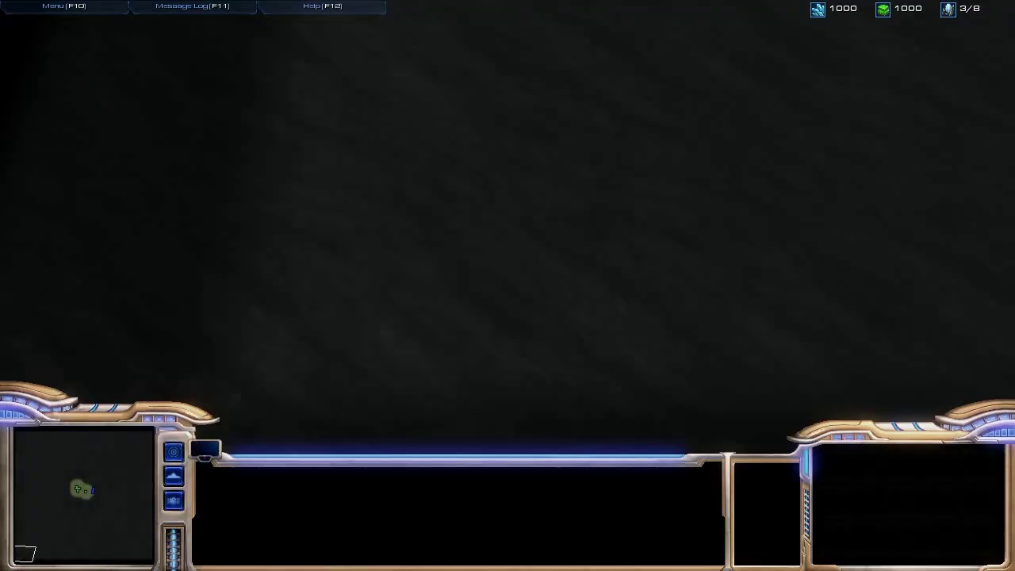
# Step: In the StarCraft II test game, select the High Templar, try Psionic Storm, and attack the enemy units with its weapon
pyautogui.click(82, 489)
pyautogui.click(653, 281)
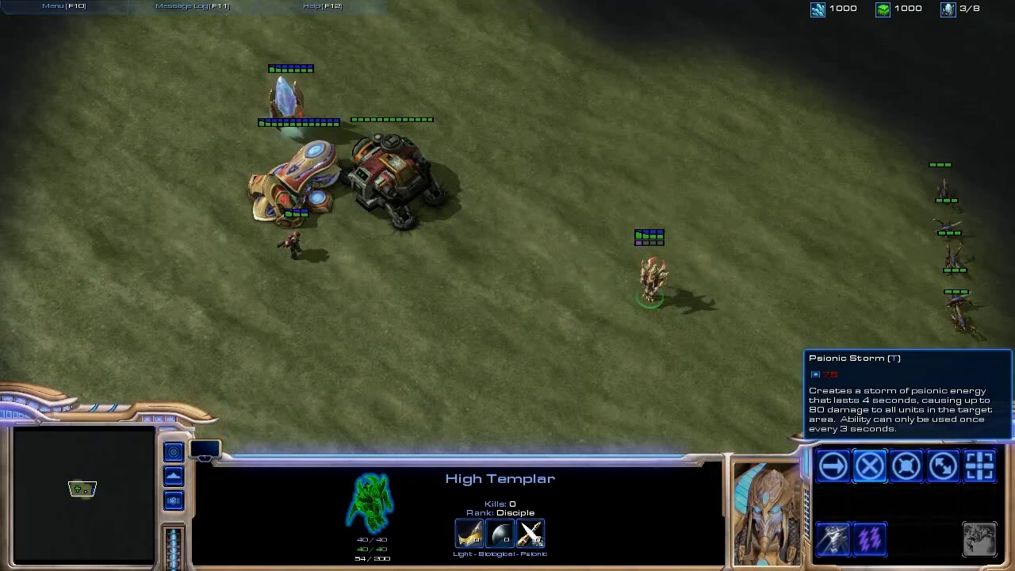
pyautogui.click(870, 540)
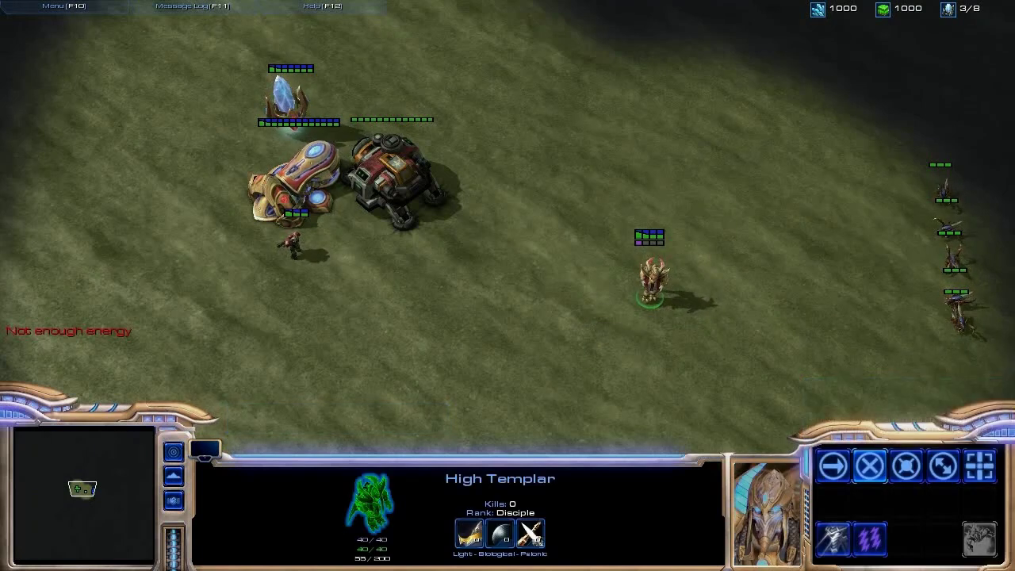
pyautogui.press('a')
pyautogui.click(955, 259)
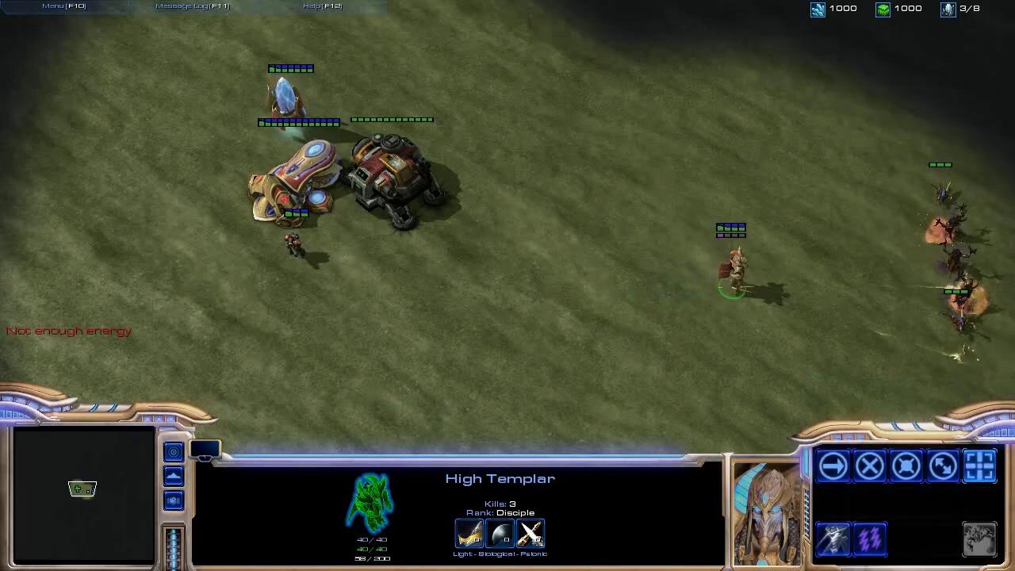
pyautogui.rightClick(861, 215)
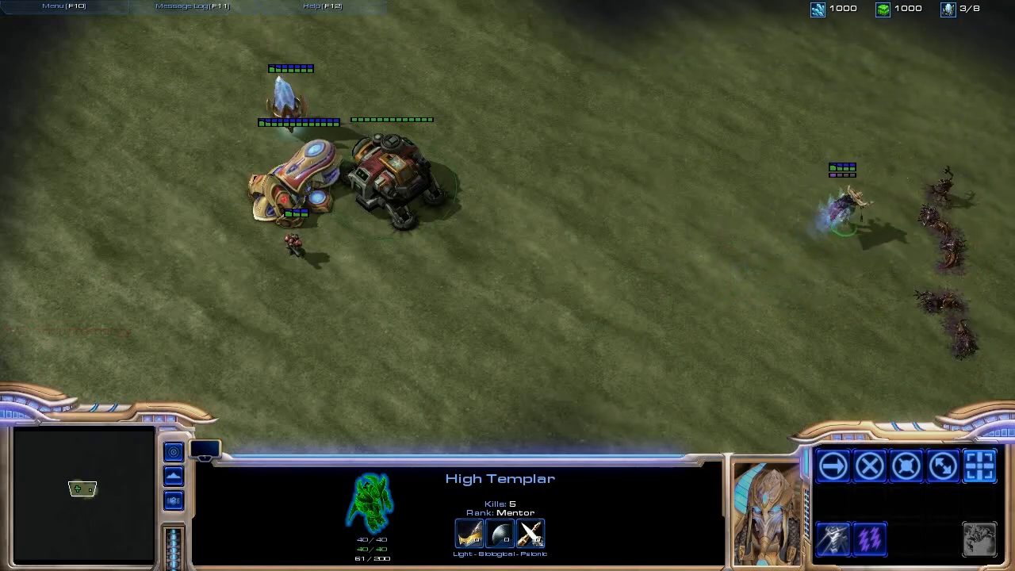
# Step: Research Infantry Armor Levels 1 and 2 at the Engineering Bay and inspect the Marine's armor and shield values
pyautogui.click(395, 181)
pyautogui.click(870, 466)
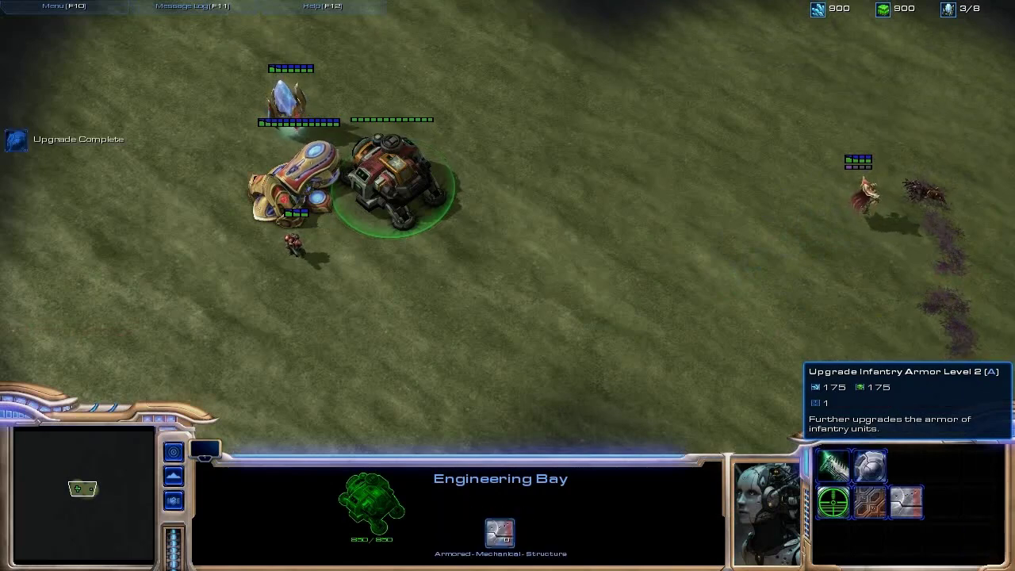
pyautogui.press('a')
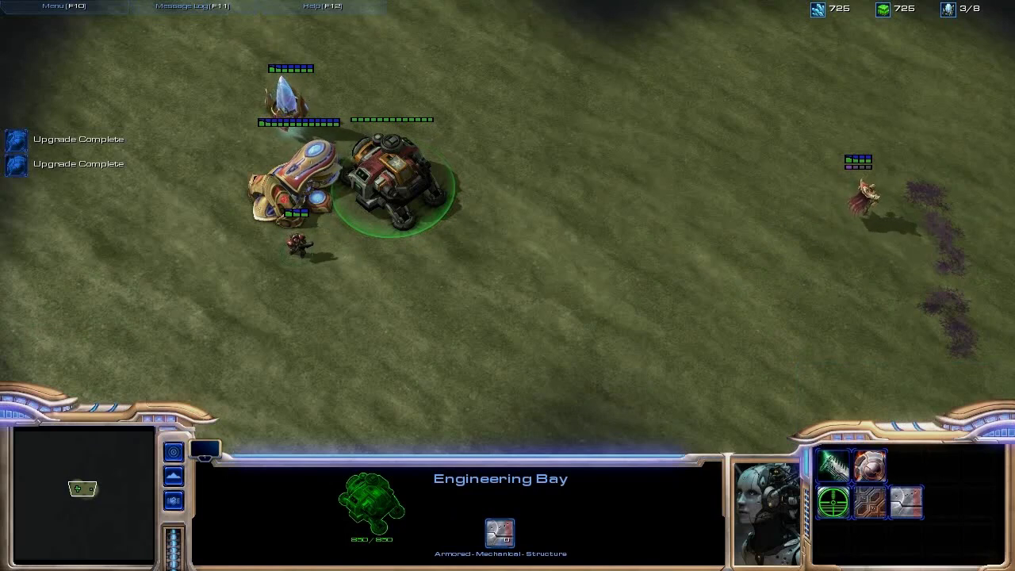
pyautogui.click(297, 245)
pyautogui.moveTo(470, 534)
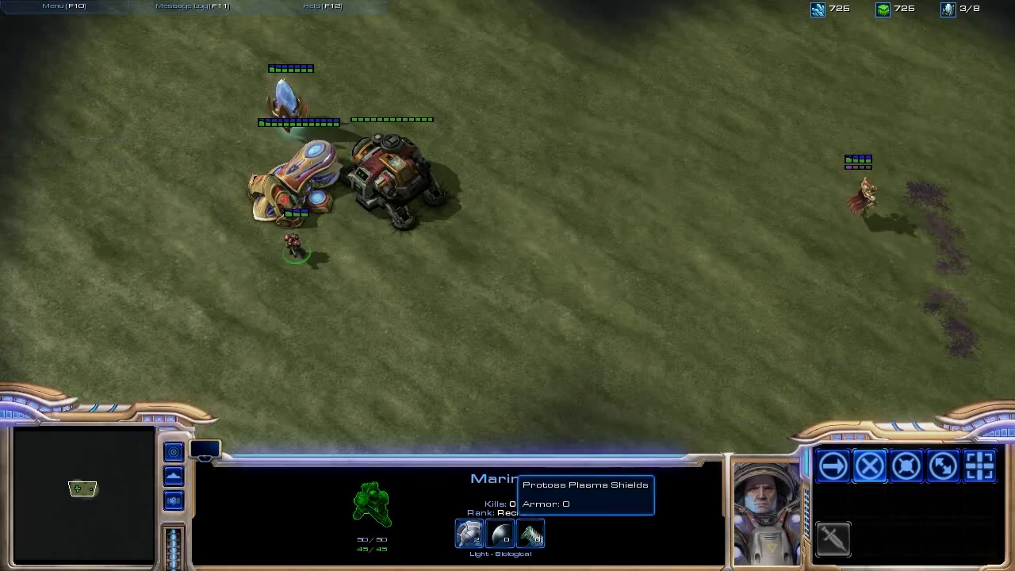
# Step: Research the level 1 shields upgrade at the Forge, check the Marine's Protoss Plasma Shields armor, and move the Marine away
pyautogui.click(295, 181)
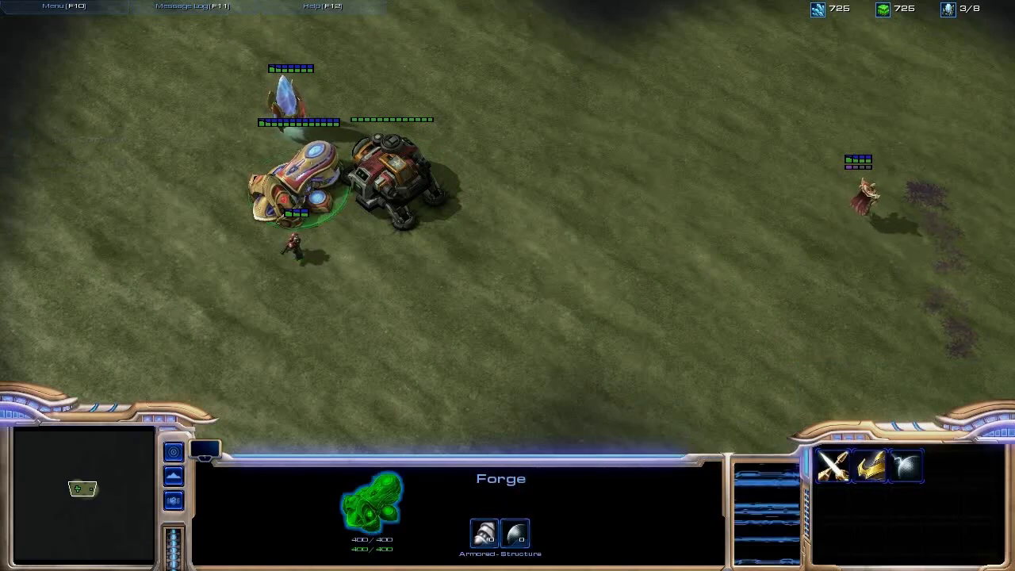
pyautogui.click(905, 465)
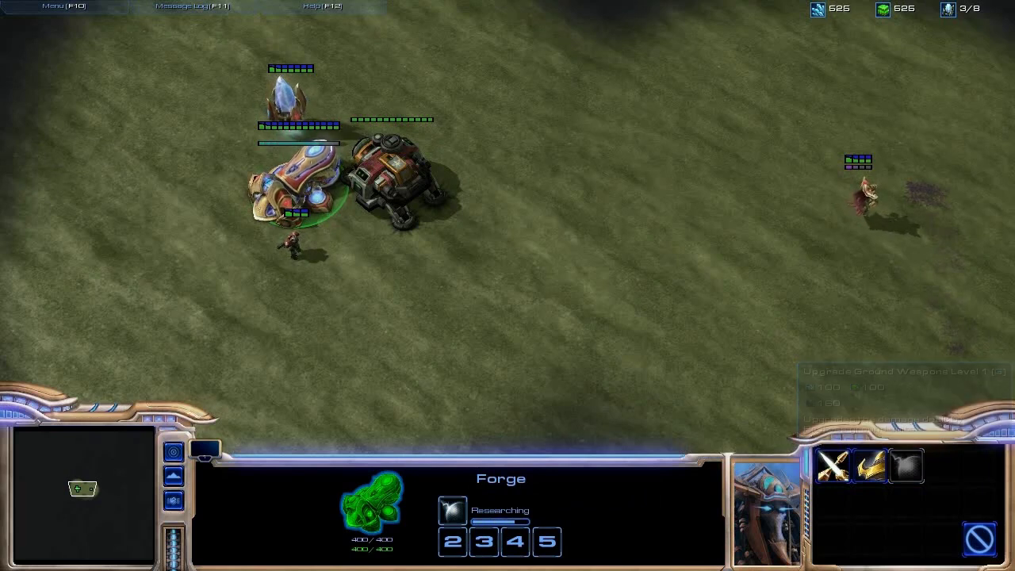
pyautogui.click(294, 245)
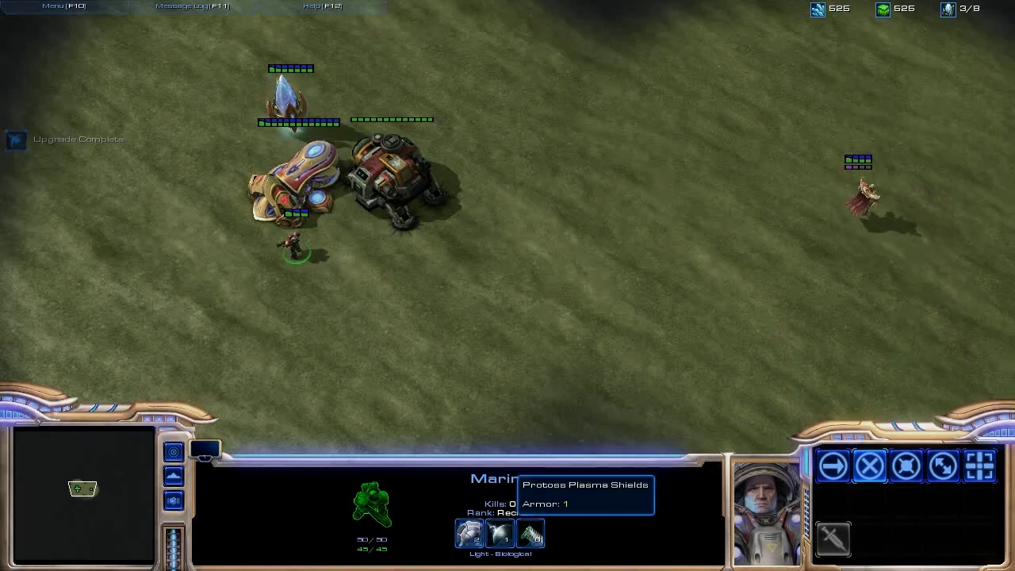
pyautogui.rightClick(437, 253)
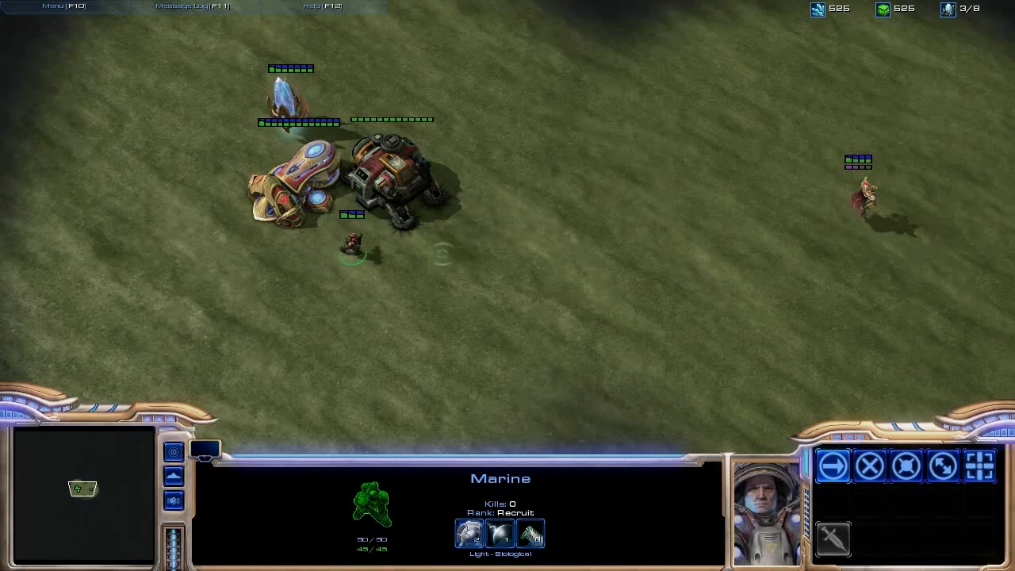